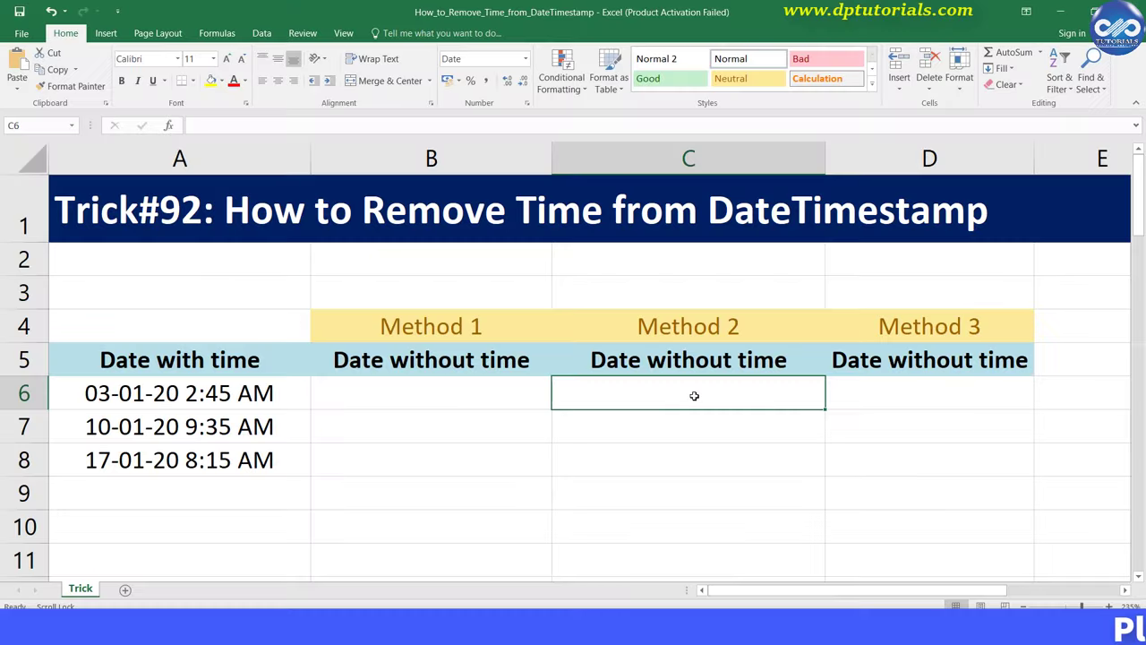
Review the full date-time values in A6:A8 and the empty Method 1 cells in column B.
left_click(446, 398)
left_click_drag(243, 396, 206, 460)
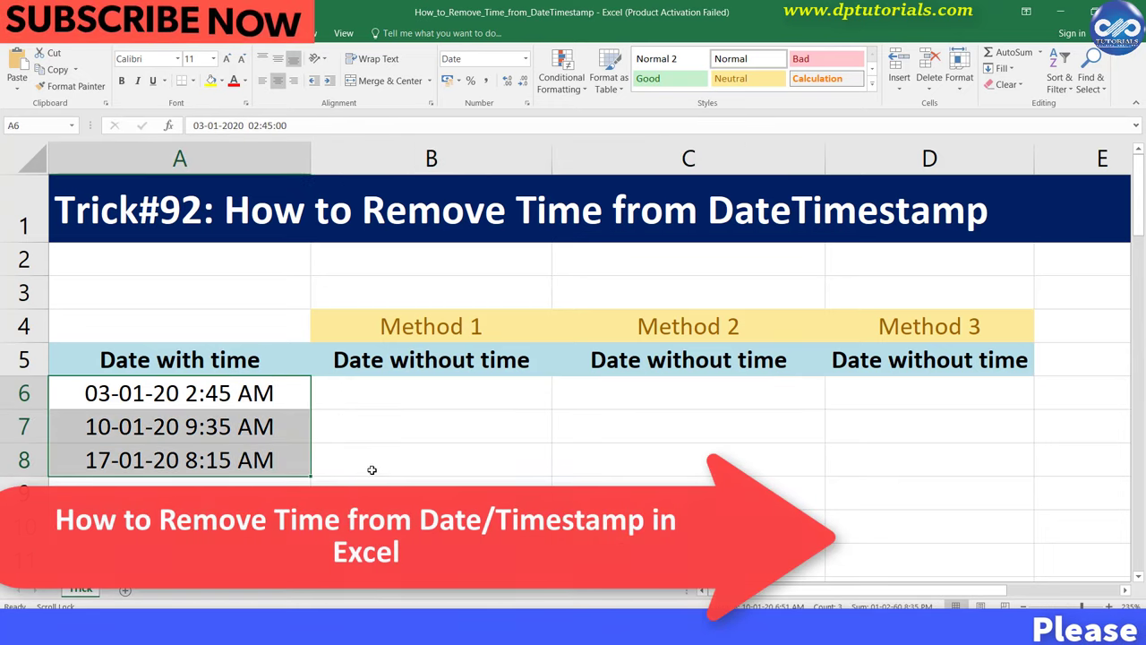
left_click(368, 471)
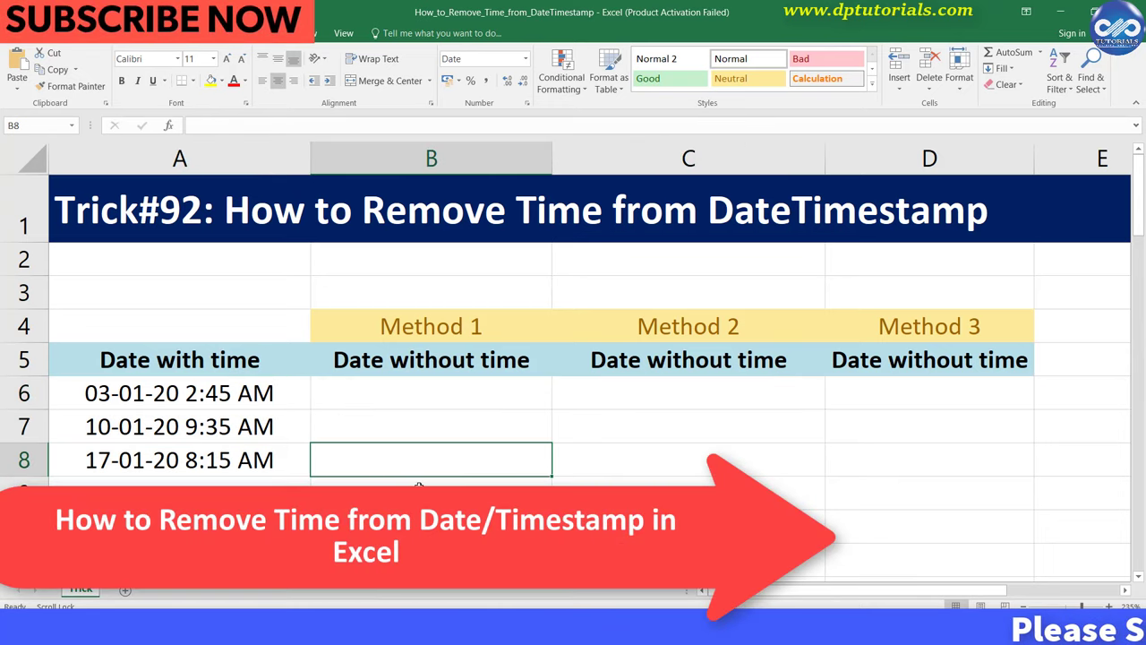
left_click(286, 397)
left_click(300, 427)
left_click(296, 461)
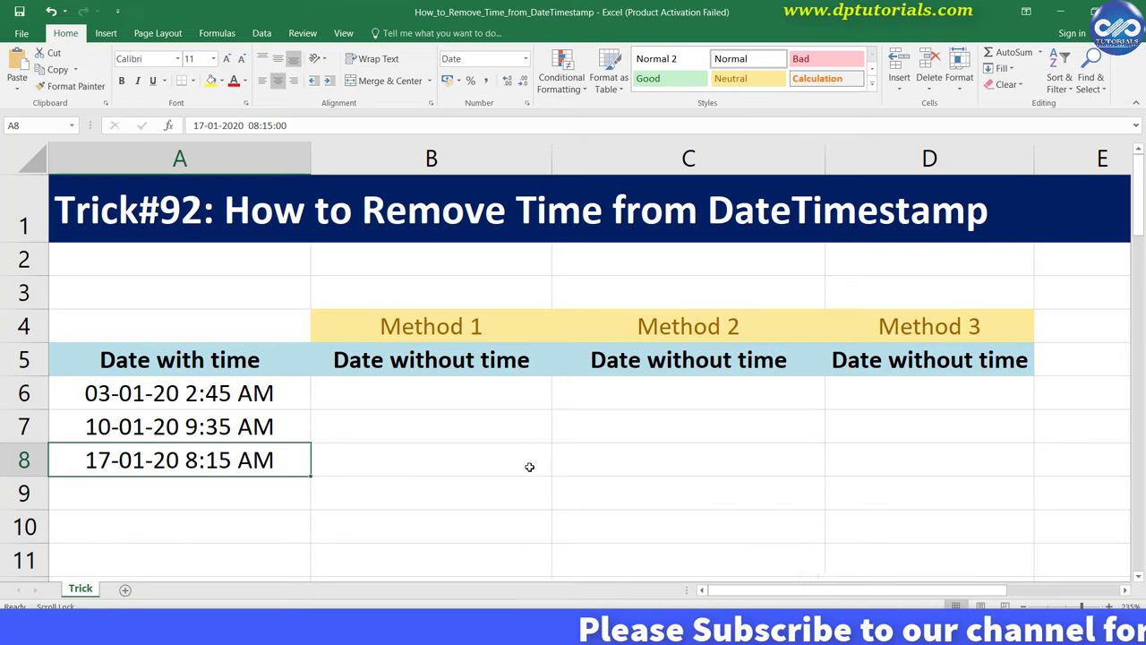
scroll(529, 466, "up", 2)
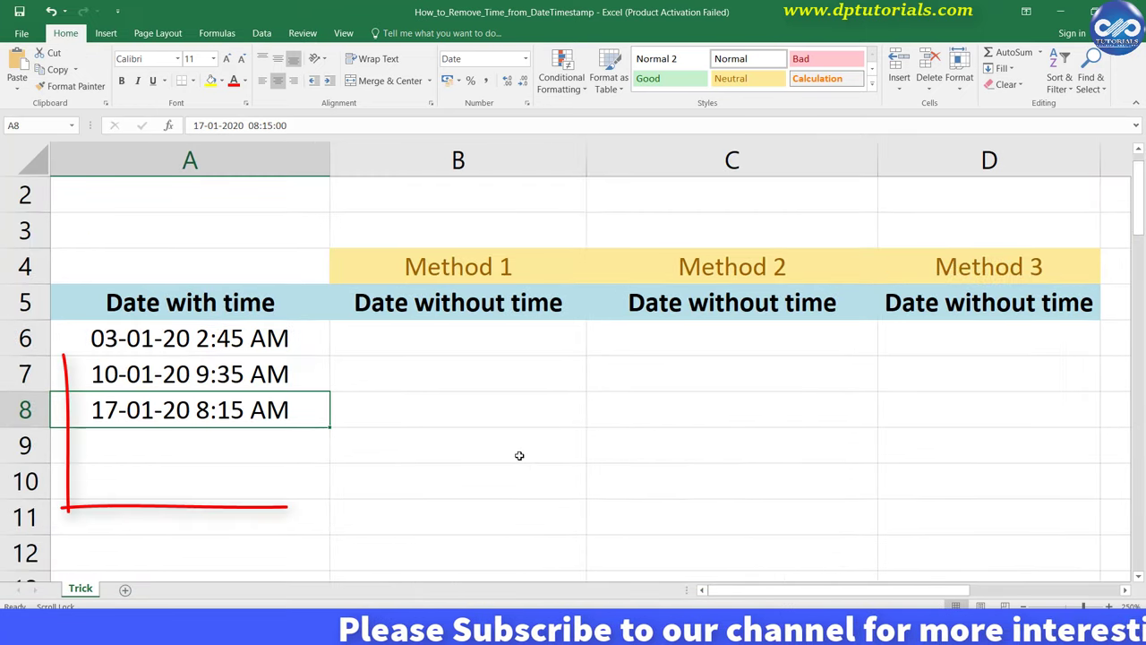
scroll(519, 456, "up", 1)
left_click(476, 415)
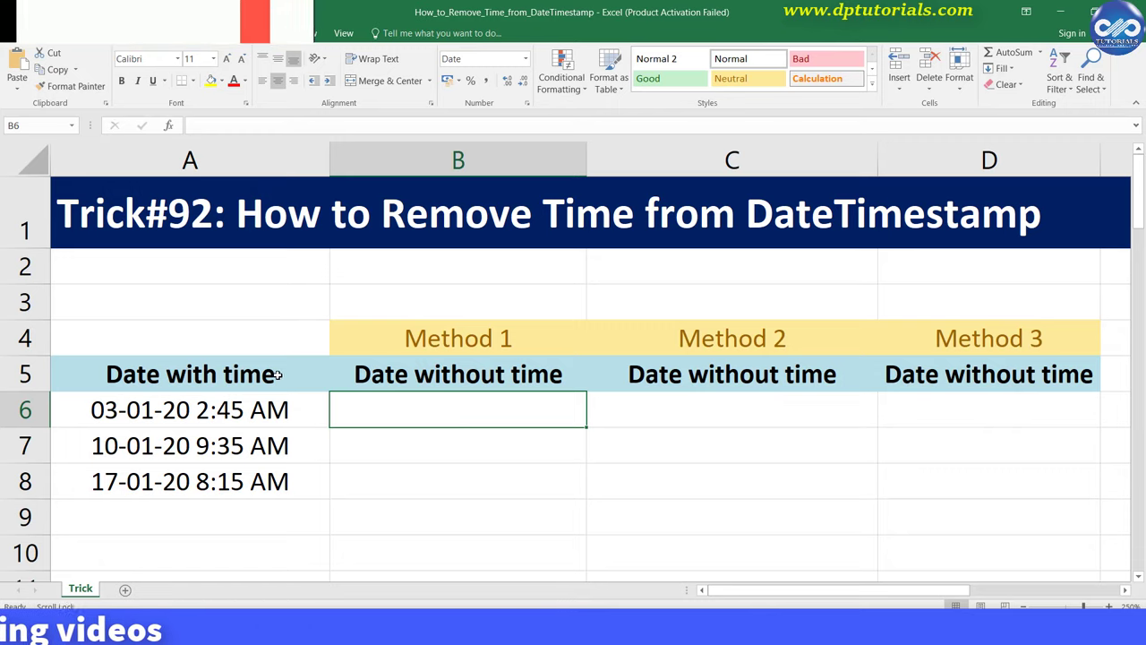
left_click_drag(272, 343, 275, 488)
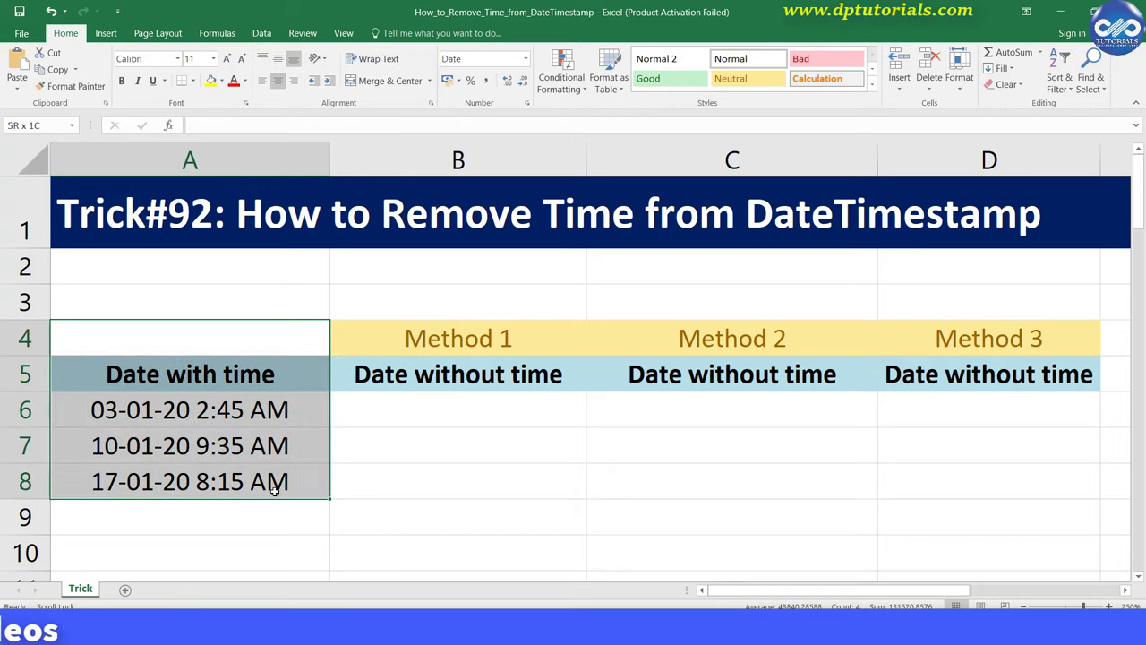
left_click(296, 418)
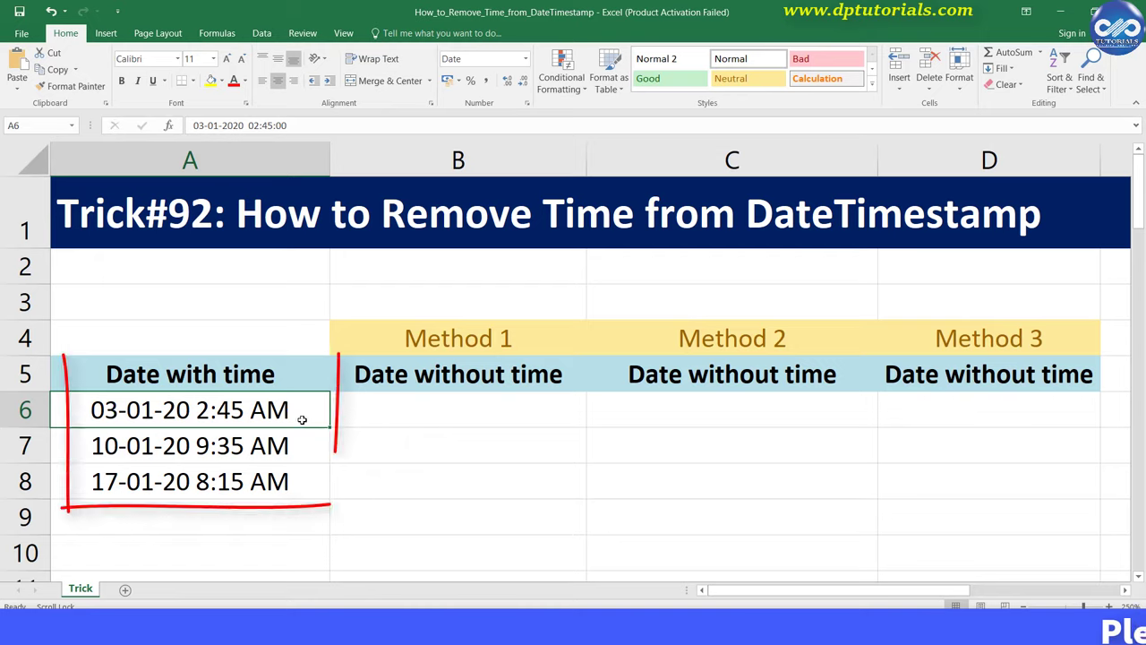
left_click(409, 412)
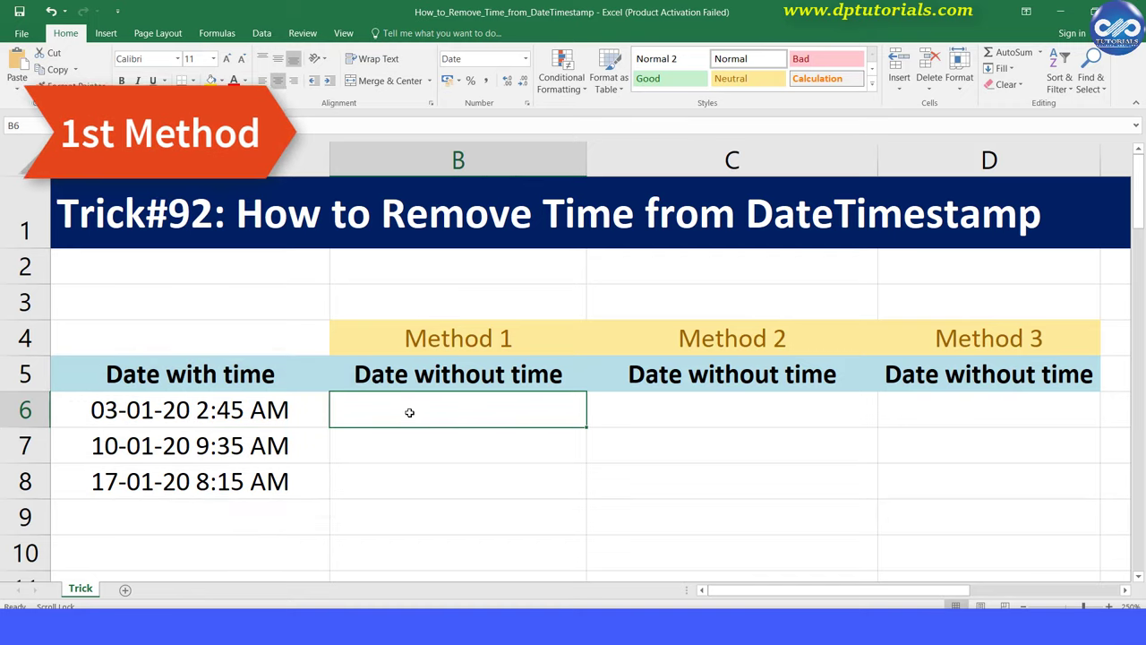
Copy the three date-time values from A6:A8 and paste them into B6:B8.
left_click_drag(279, 410, 285, 472)
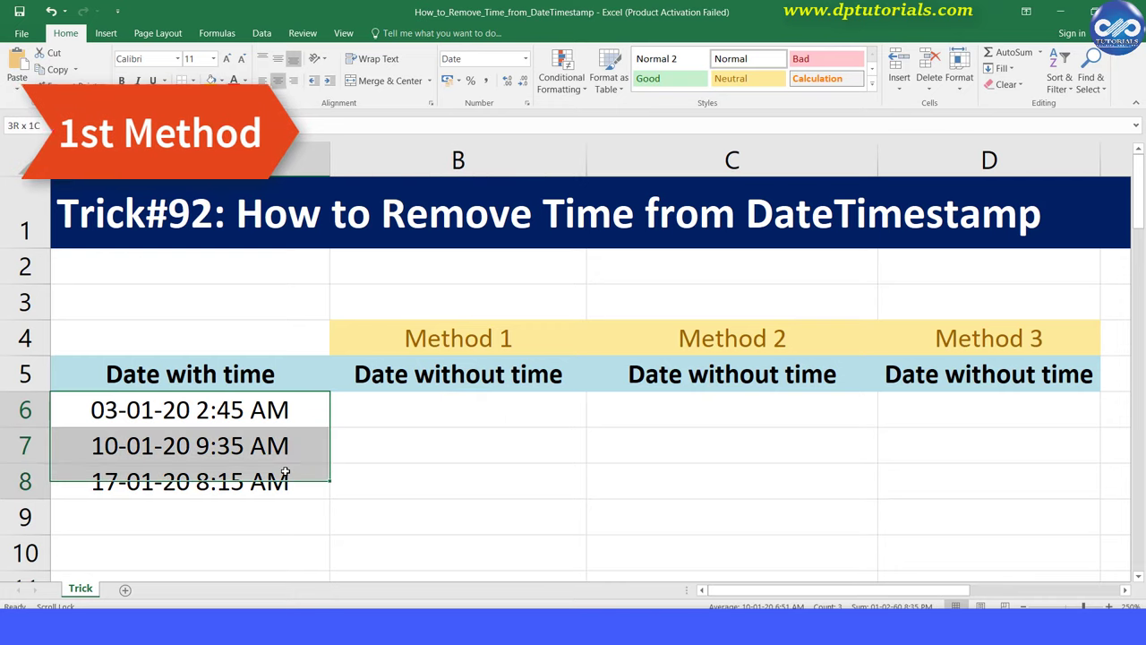
right_click(293, 412)
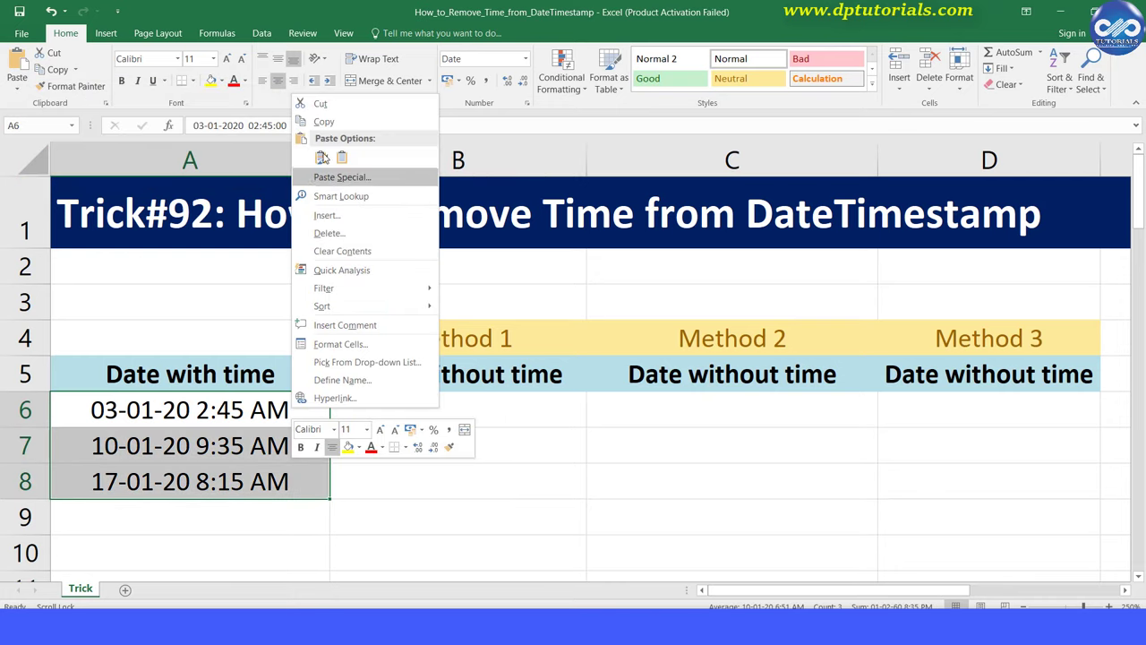
left_click(324, 123)
right_click(387, 412)
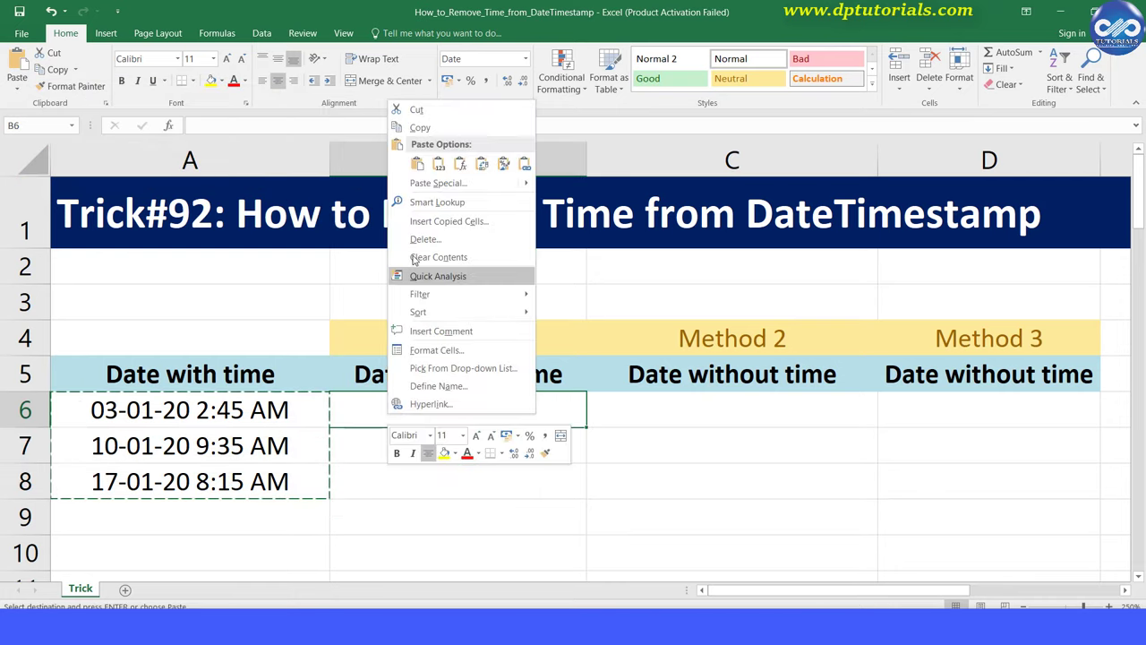
left_click(417, 163)
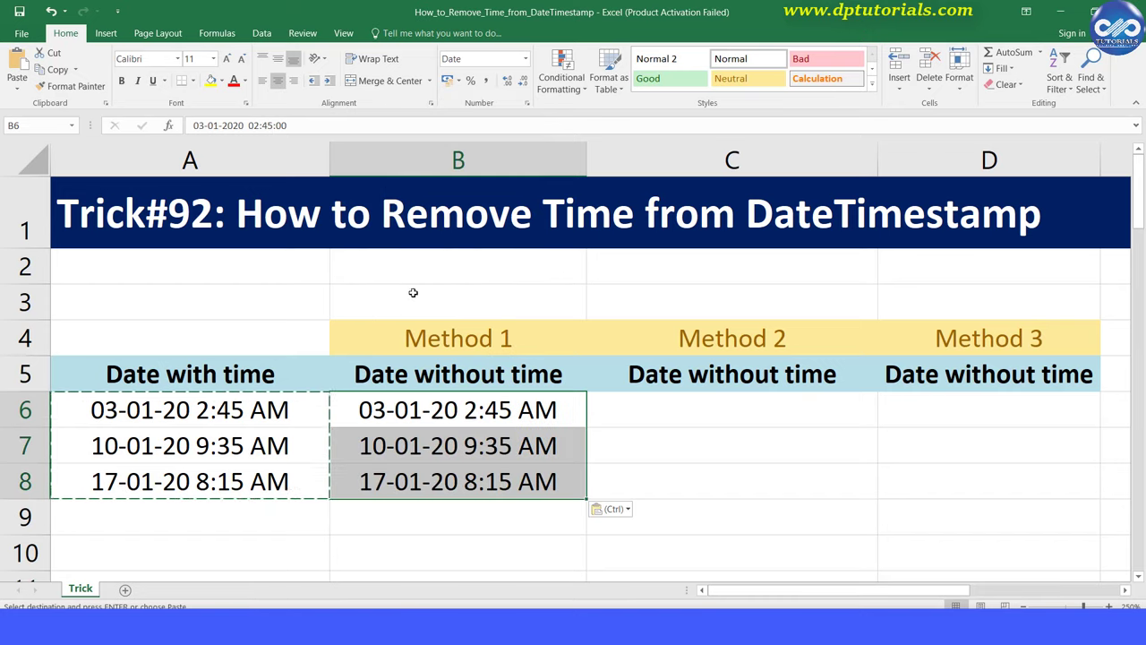
Select the pasted values in B6:B8 and bring up their context menu.
left_click(465, 417)
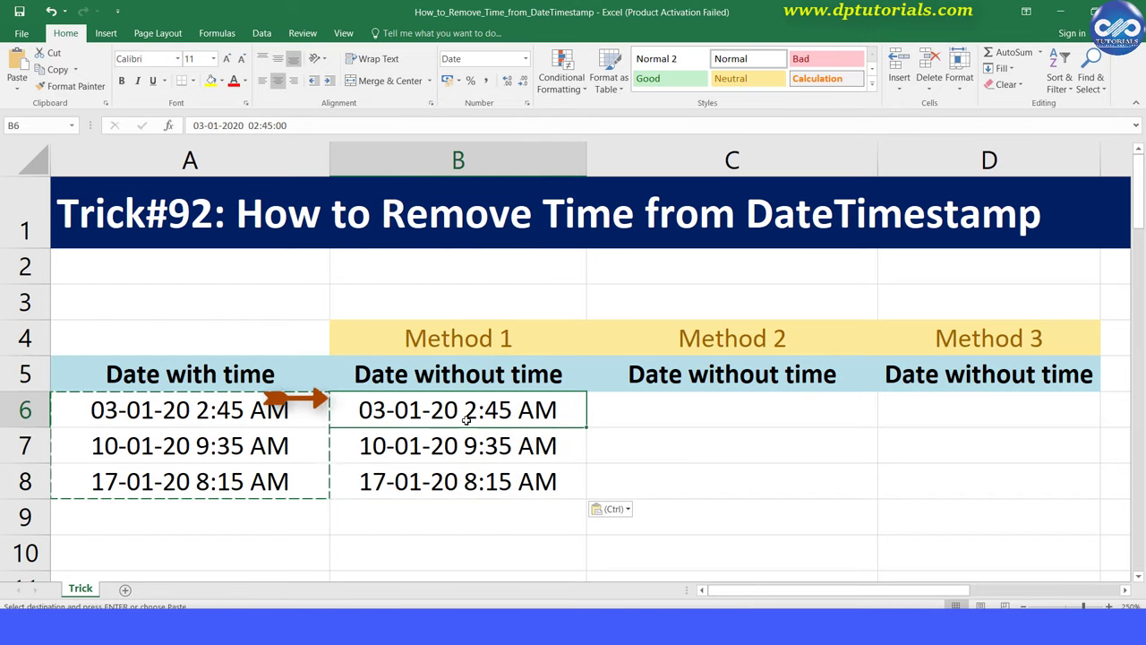
left_click_drag(482, 412, 490, 467)
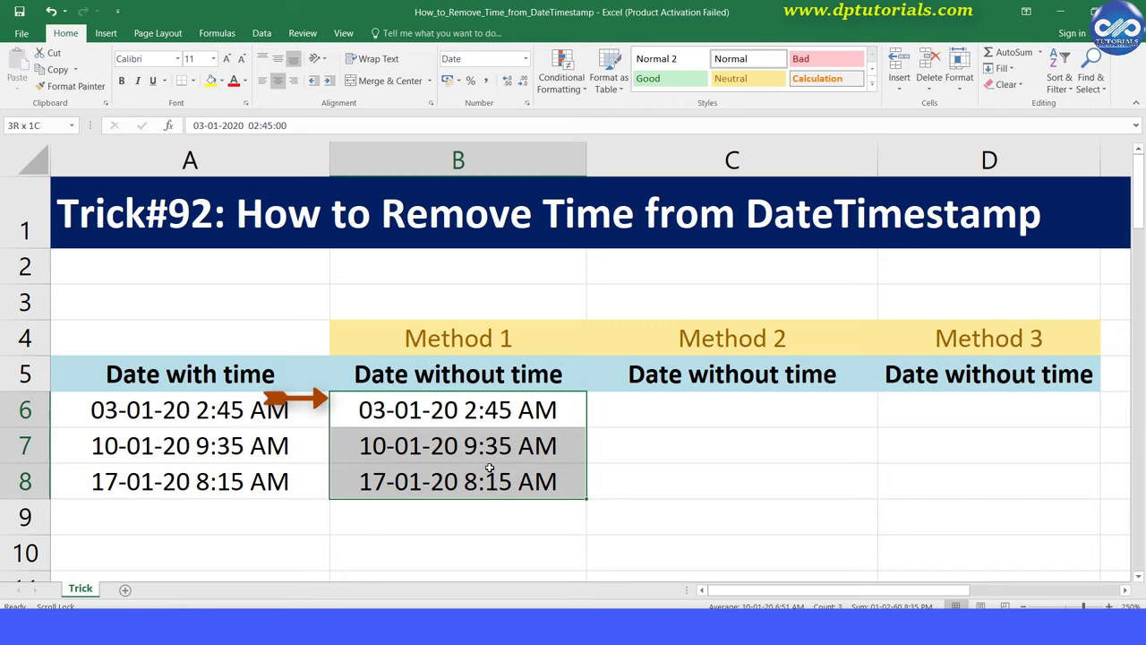
right_click(491, 461)
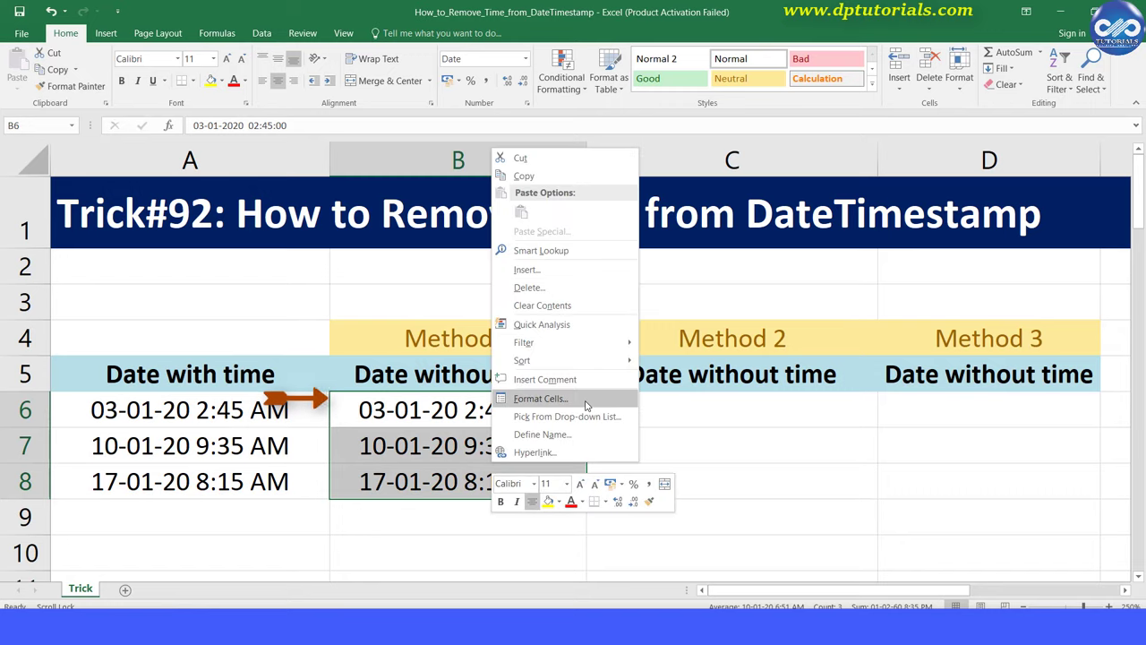
Format B6:B8 as Date type 14-Mar-12 with English (United States) locale, showing 3-Jan-20 to 17-Jan-20.
left_click(615, 404)
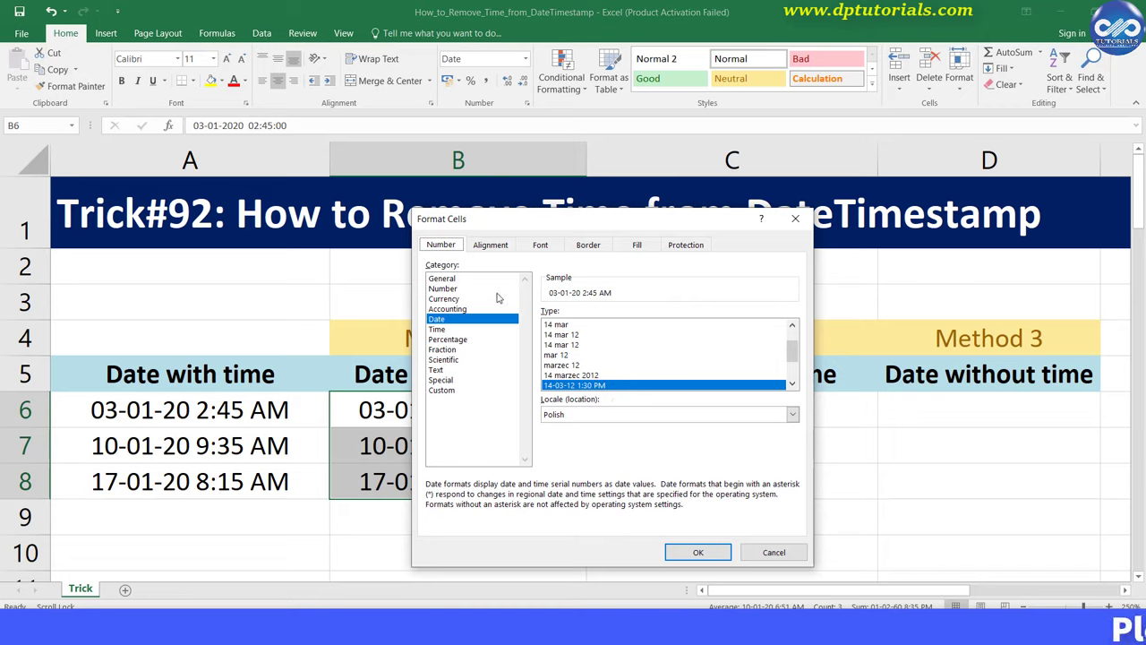
left_click(448, 309)
left_click(452, 318)
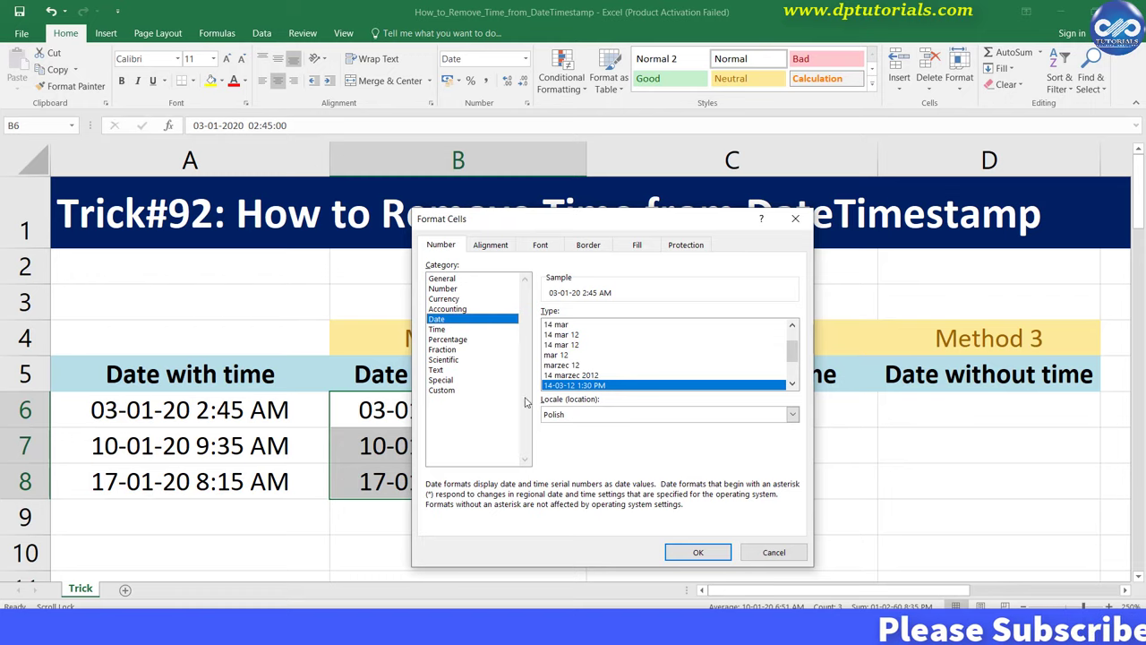
left_click(793, 414)
left_click_drag(792, 461, 793, 439)
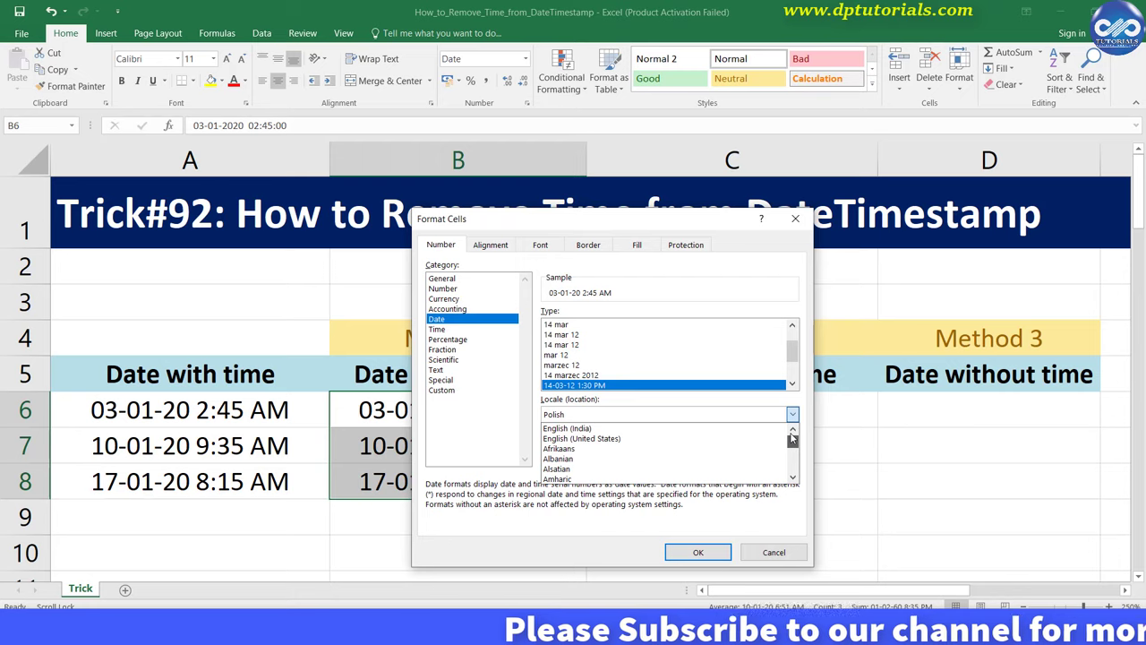
left_click(760, 440)
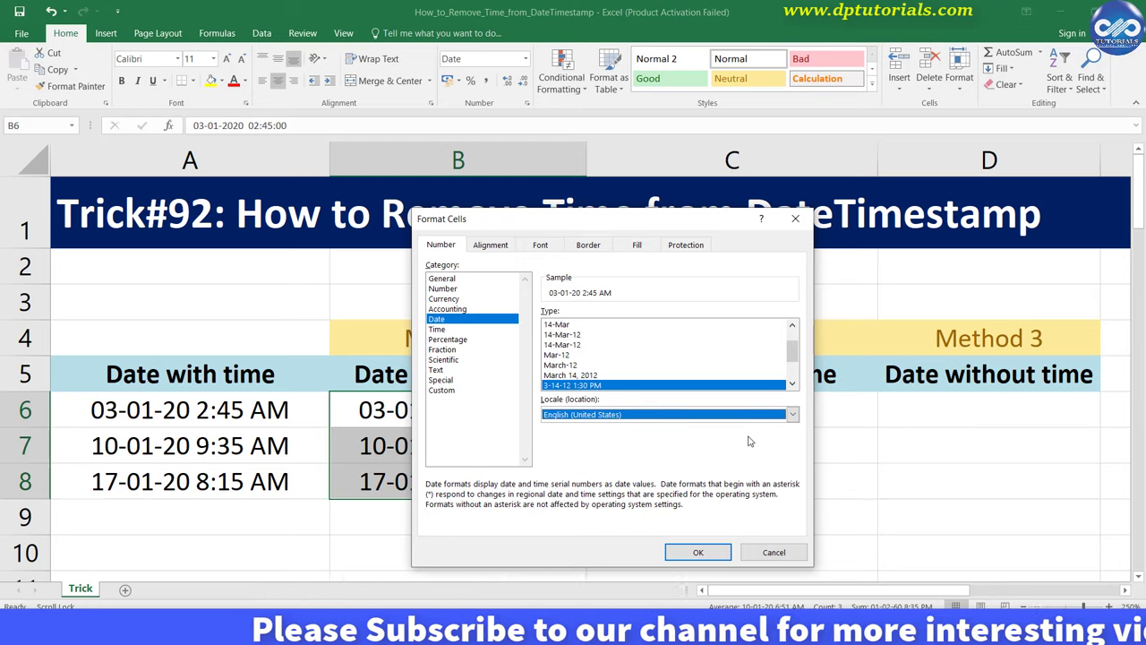
left_click(622, 415)
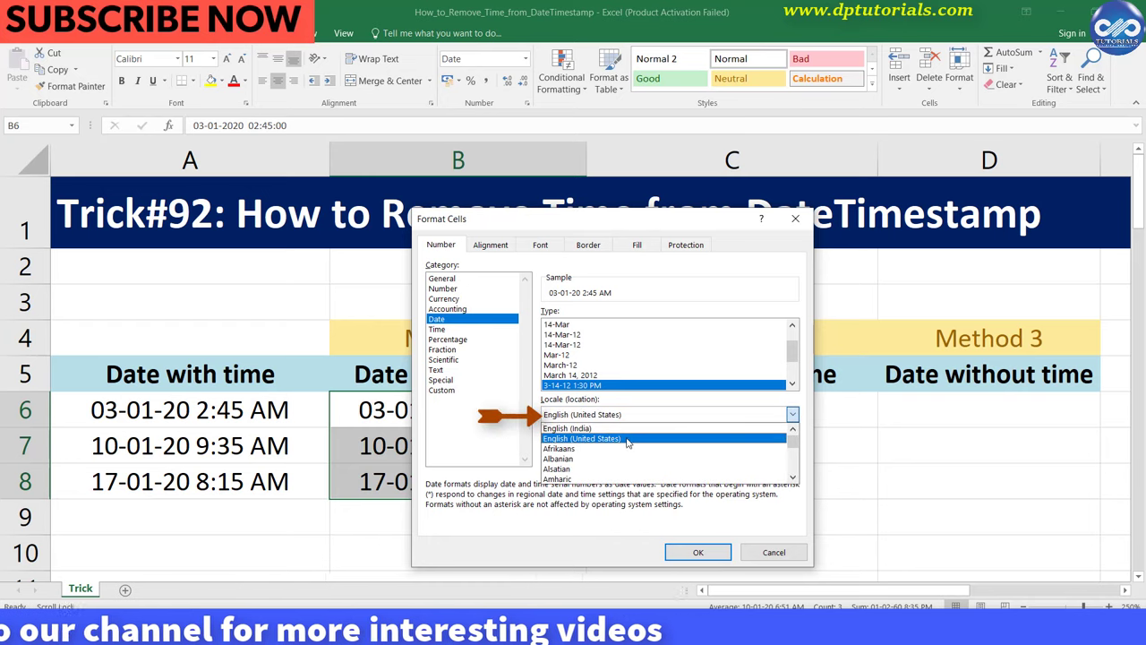
left_click(624, 415)
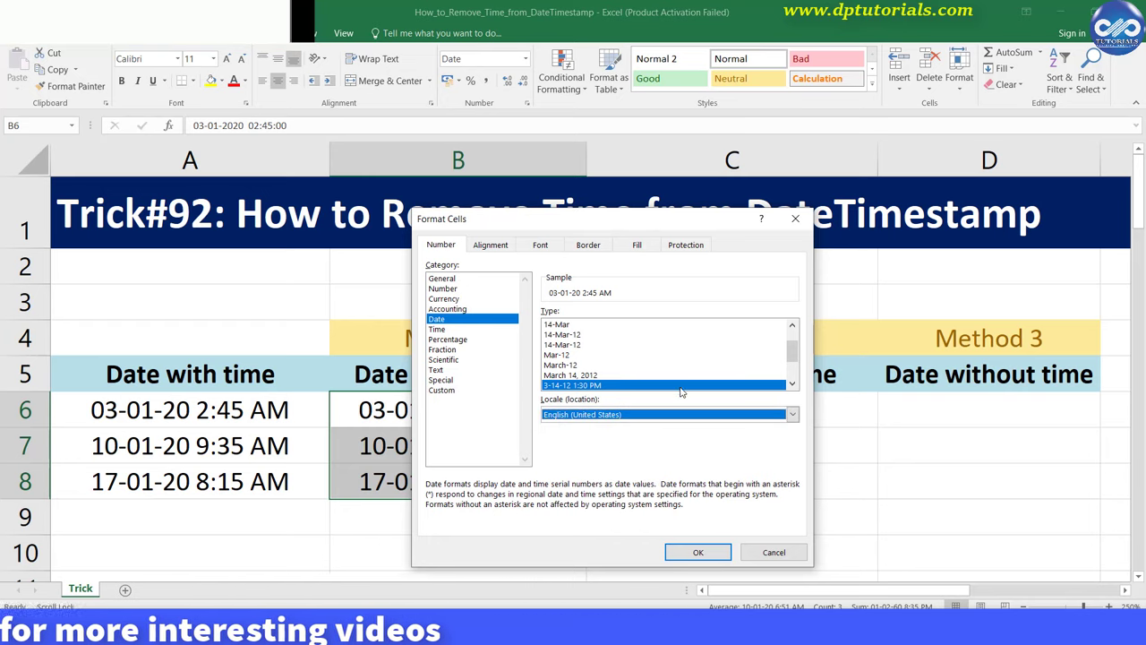
scroll(794, 345, "up", 1)
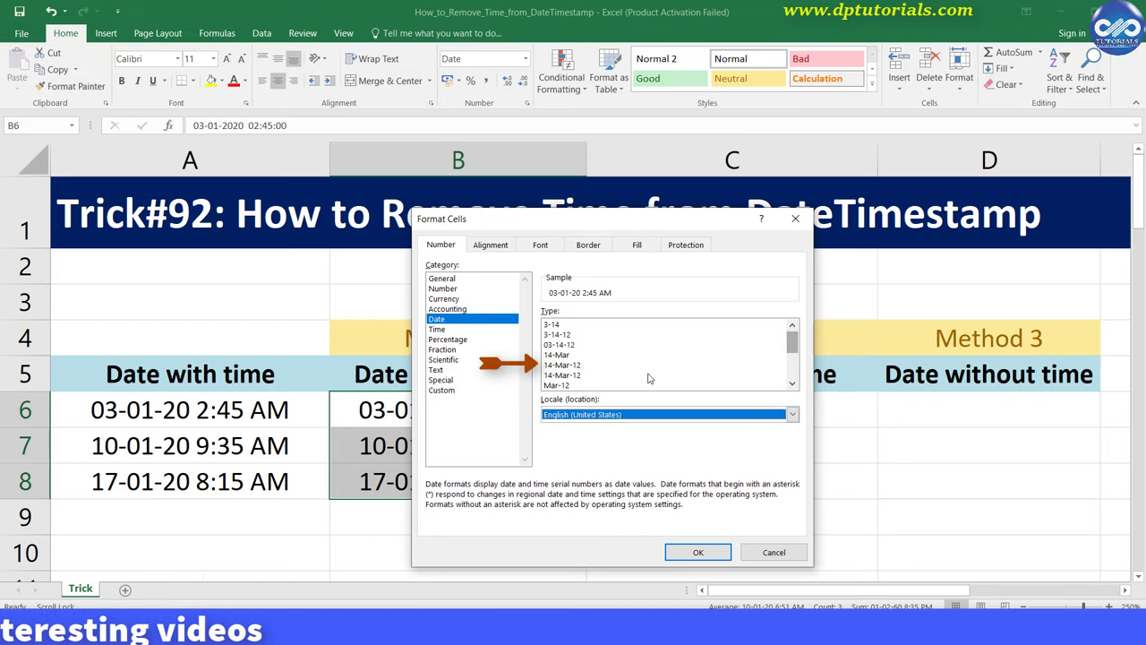
left_click(572, 366)
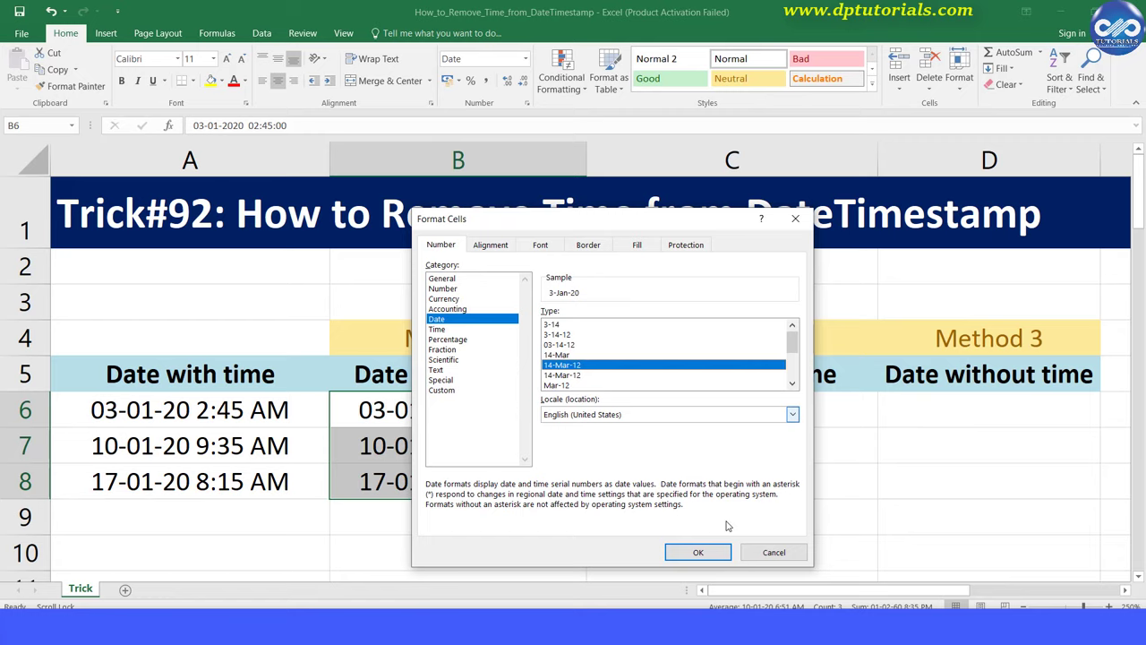
left_click(697, 552)
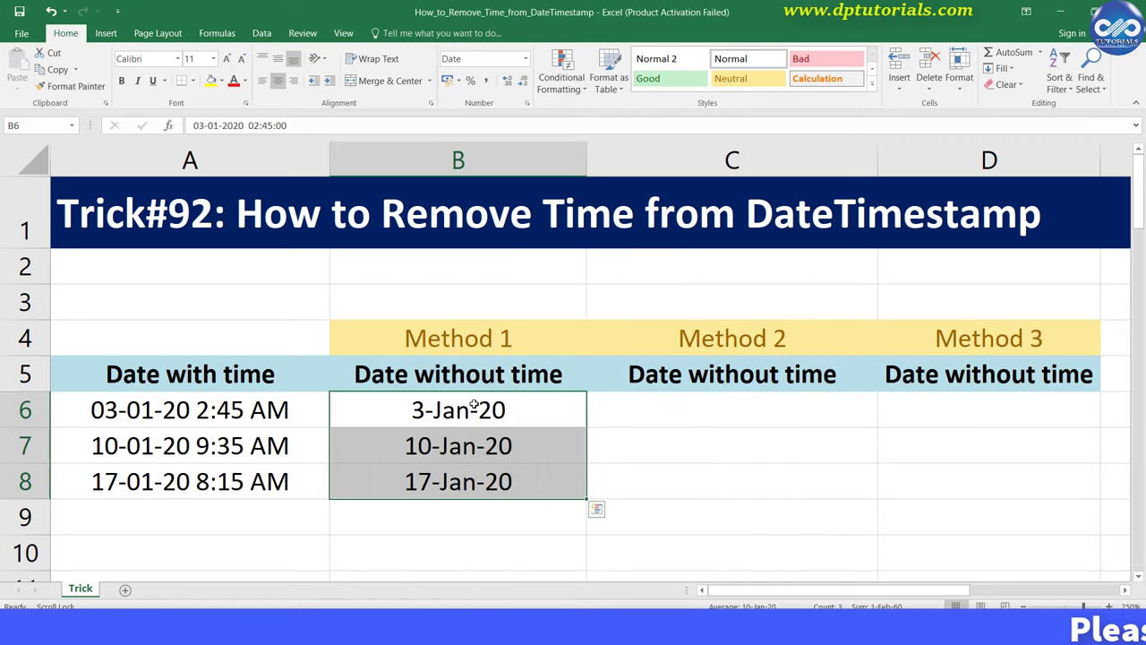
left_click(491, 410)
left_click(492, 442)
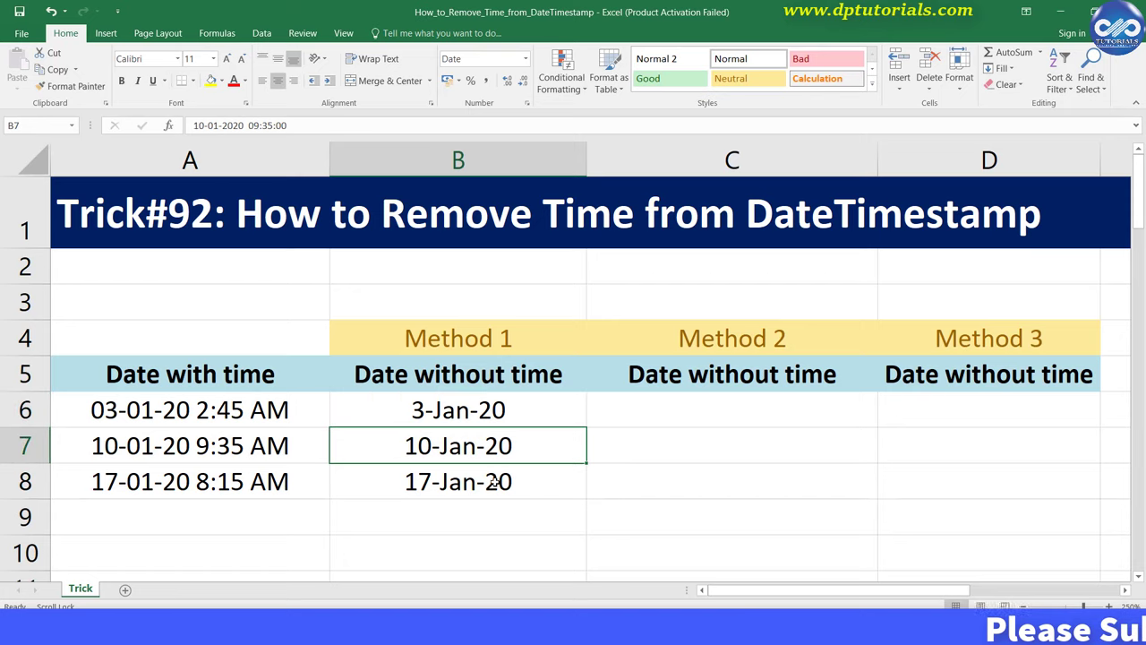
left_click(495, 480)
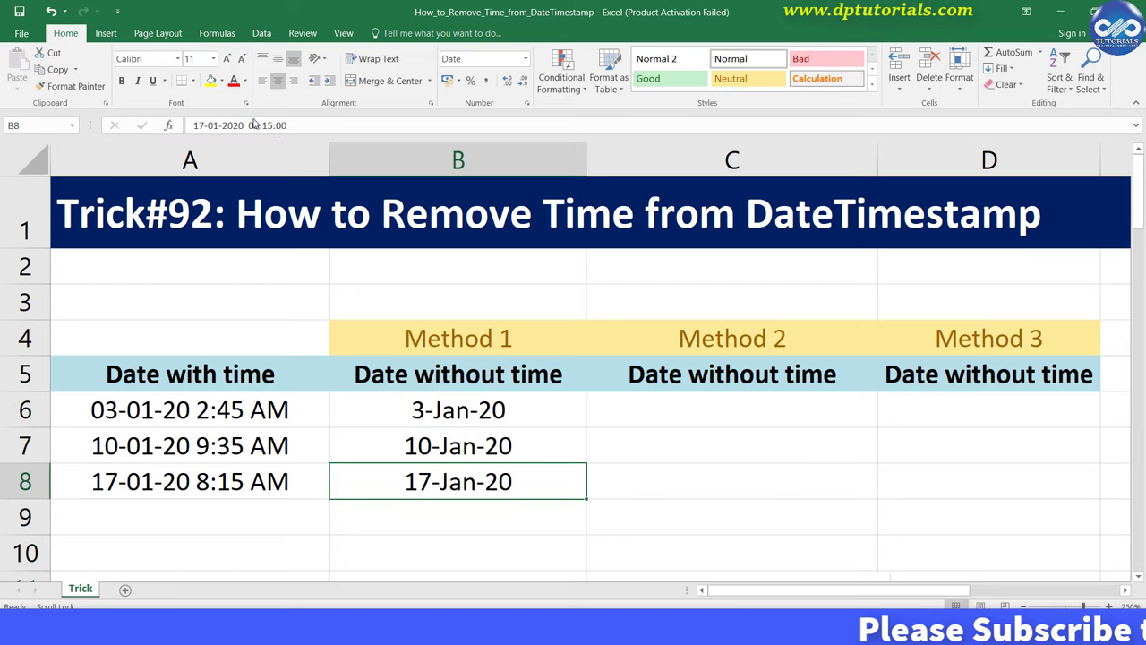
key("Up")
key("Up")
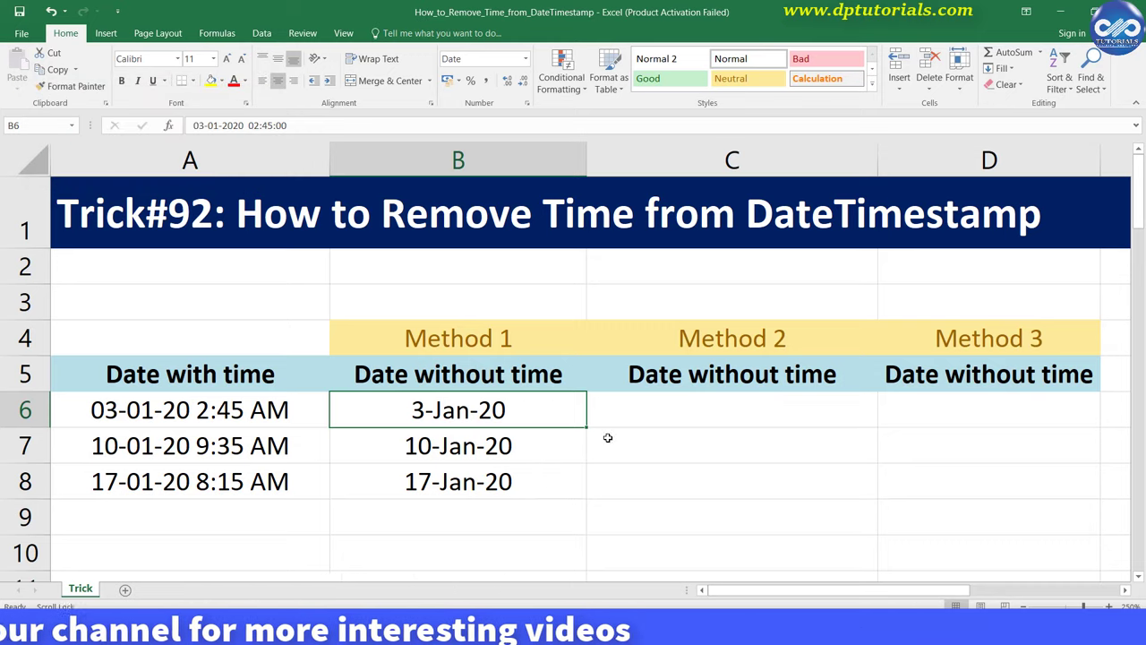
left_click(638, 412)
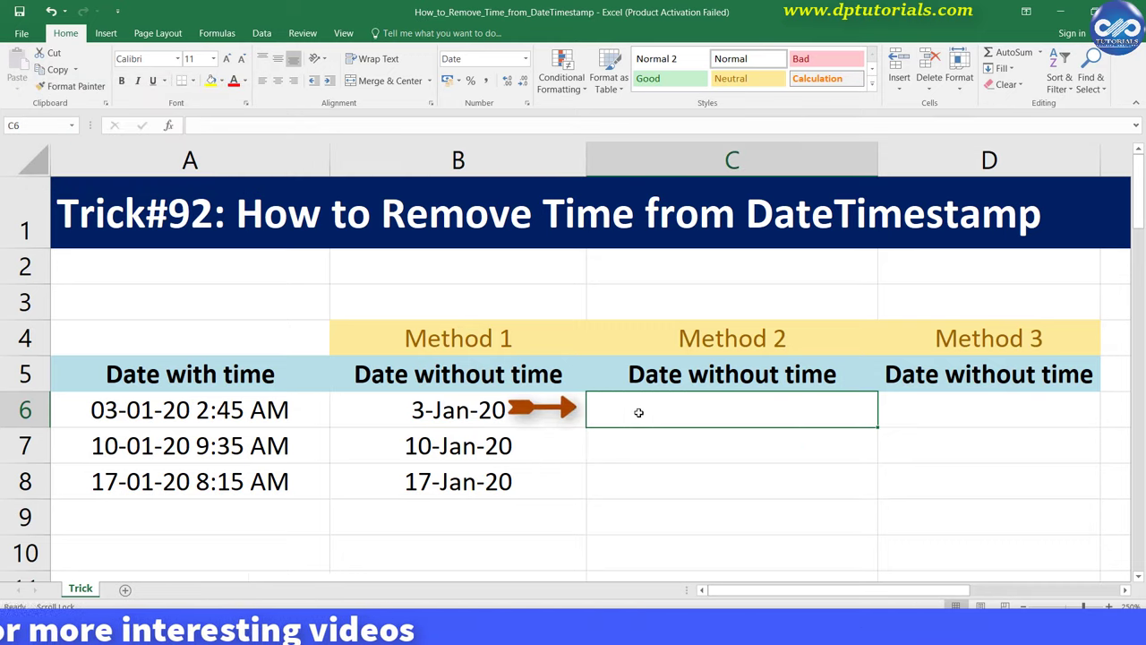
Enter the formula =INT(A6) in C6.
type("=")
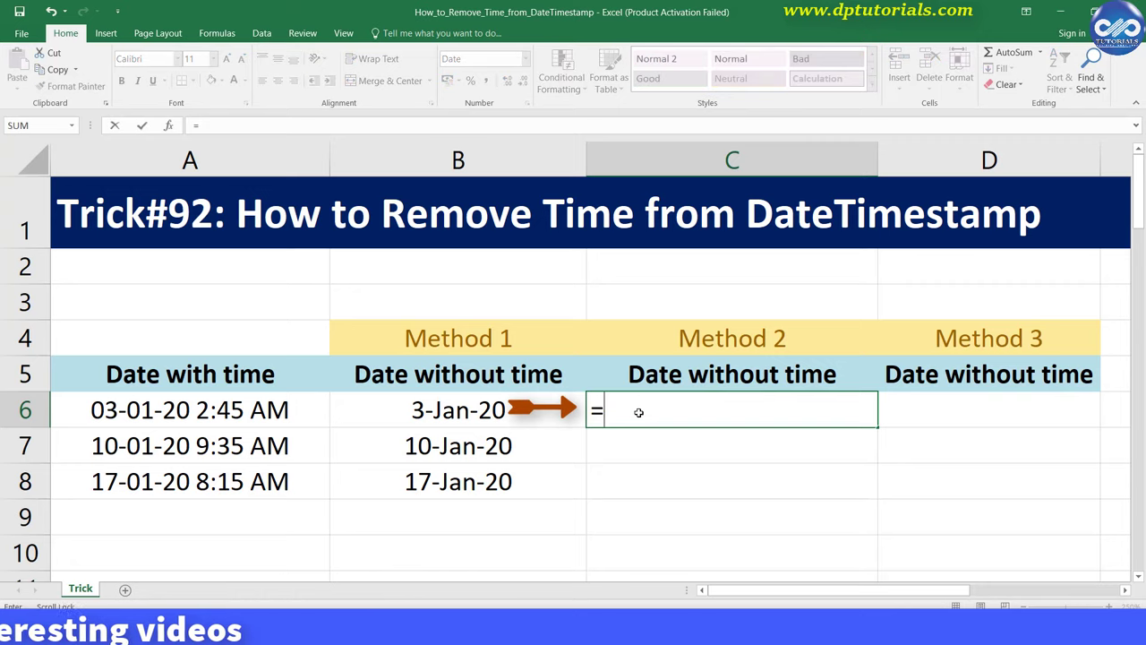
type("INT")
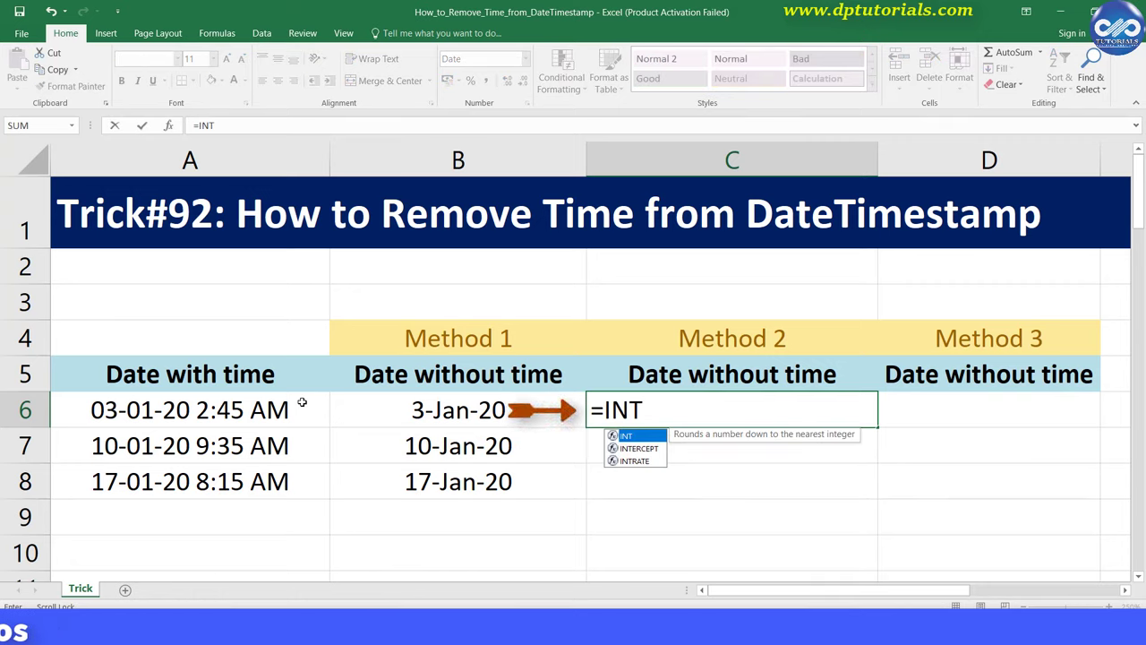
type("(")
left_click(301, 402)
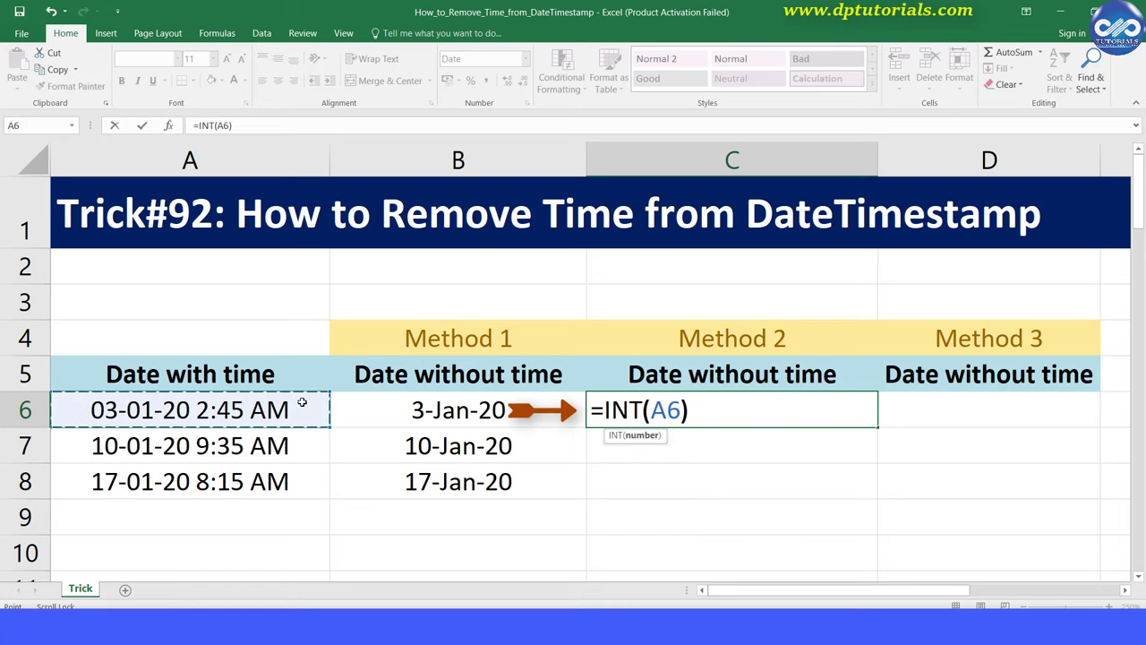
type(")")
key("Return")
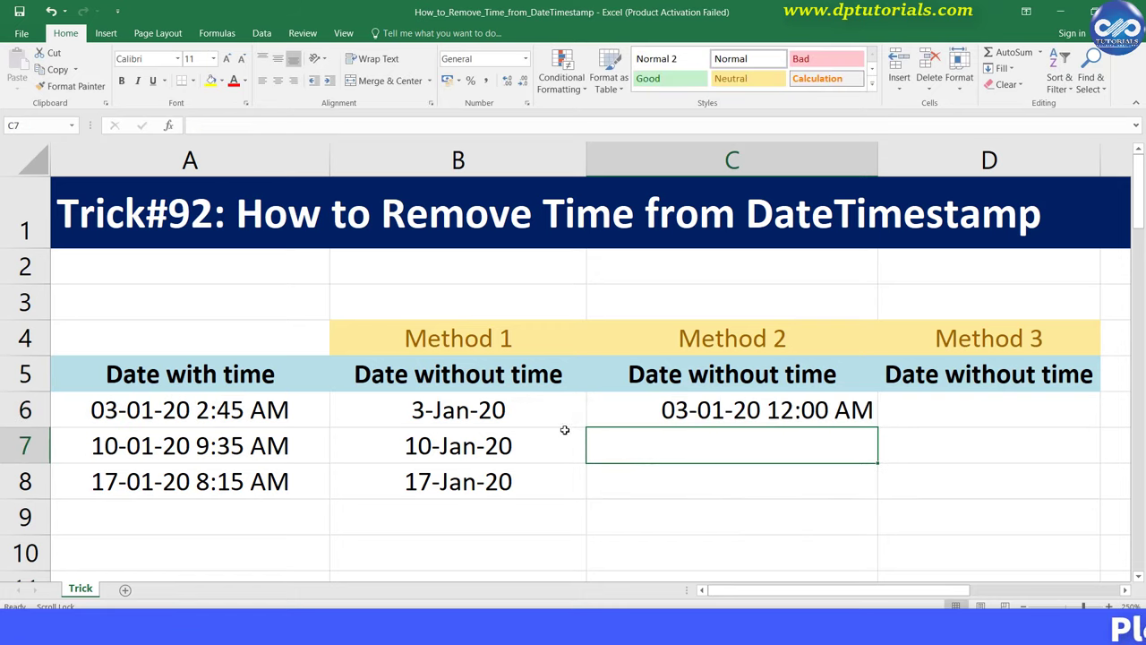
Fill the INT formula down through C7:C8 and select the C6:C8 results.
left_click_drag(683, 419, 688, 475)
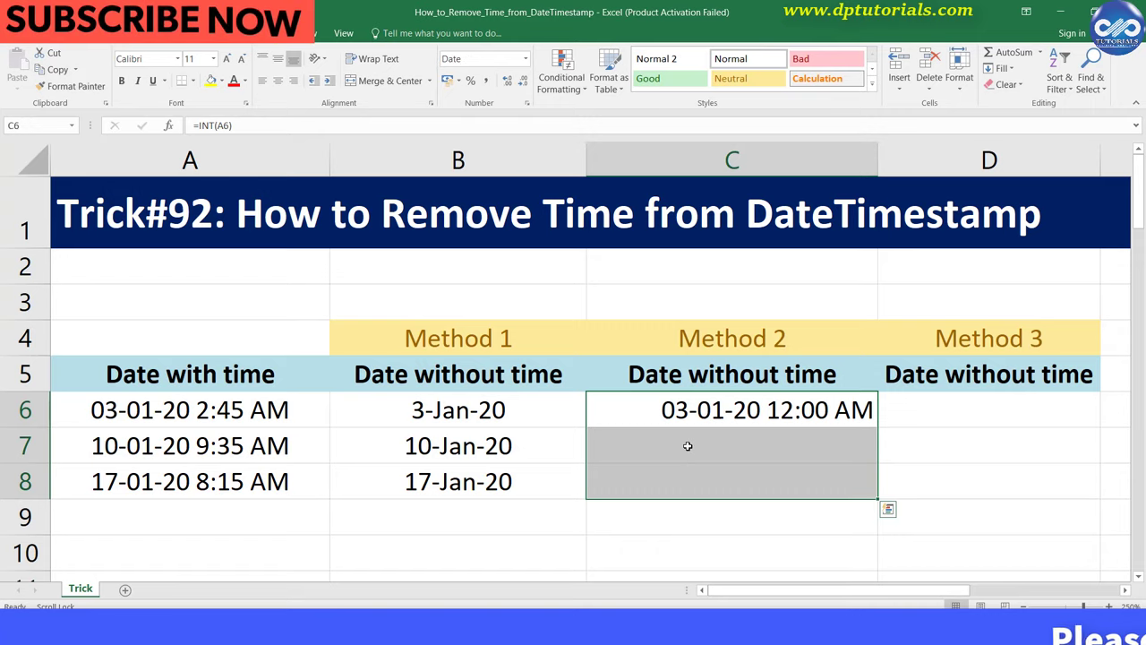
key("ctrl+d")
left_click(730, 416)
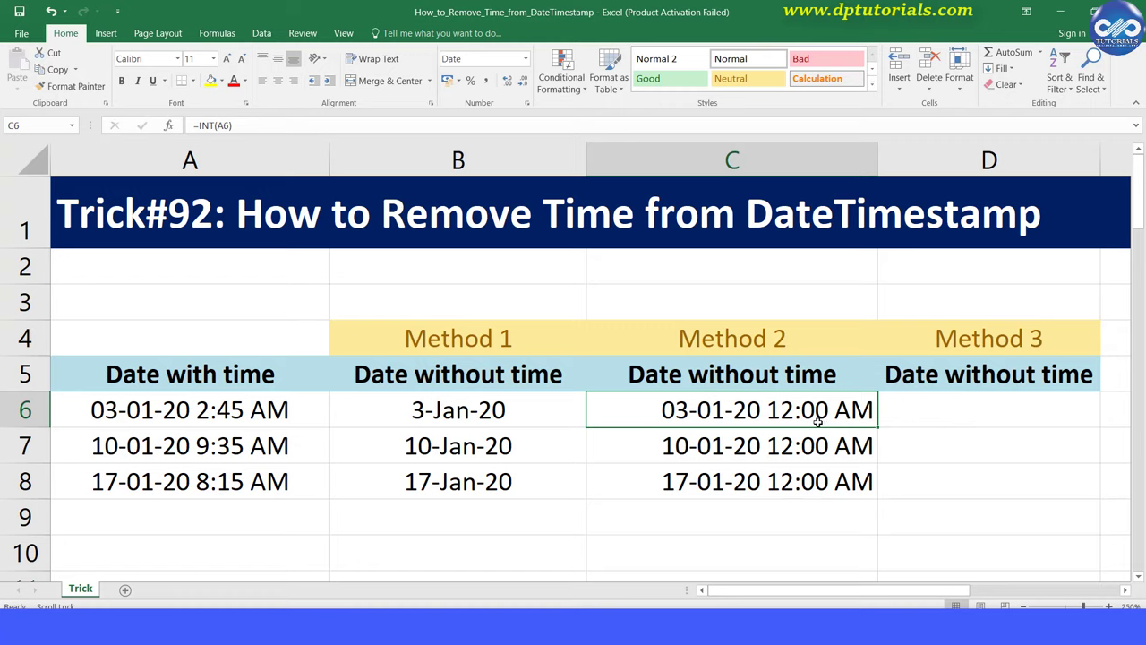
left_click_drag(779, 409, 779, 481)
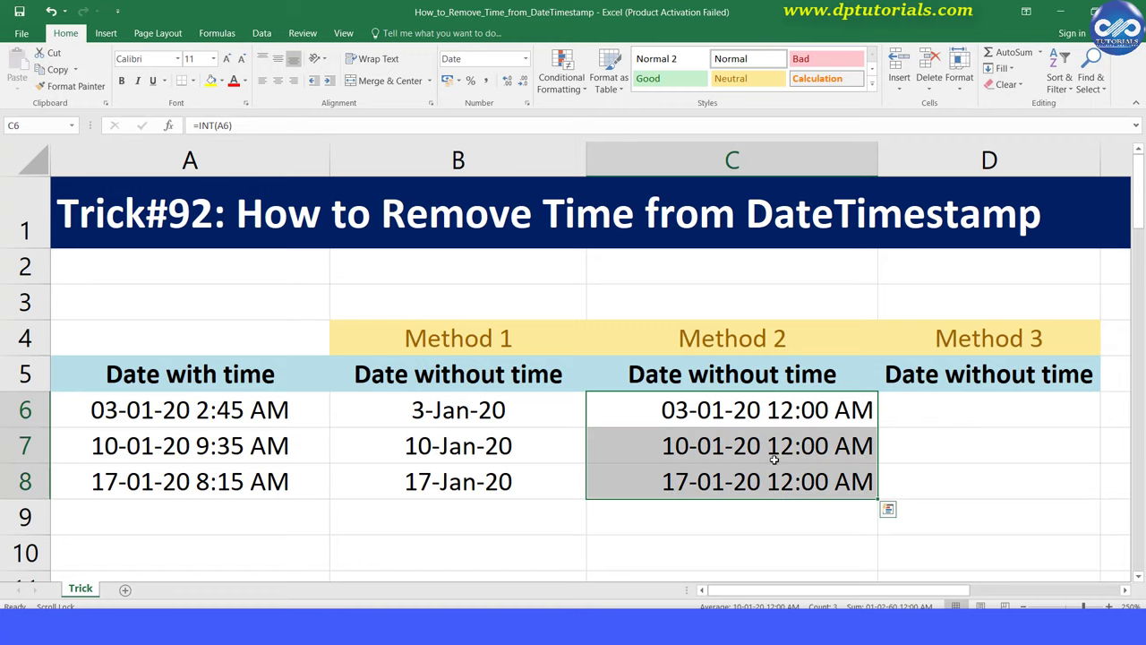
Give C6:C8 the 14-Mar-12 date format in English (United States) locale and narrow column C.
right_click(767, 450)
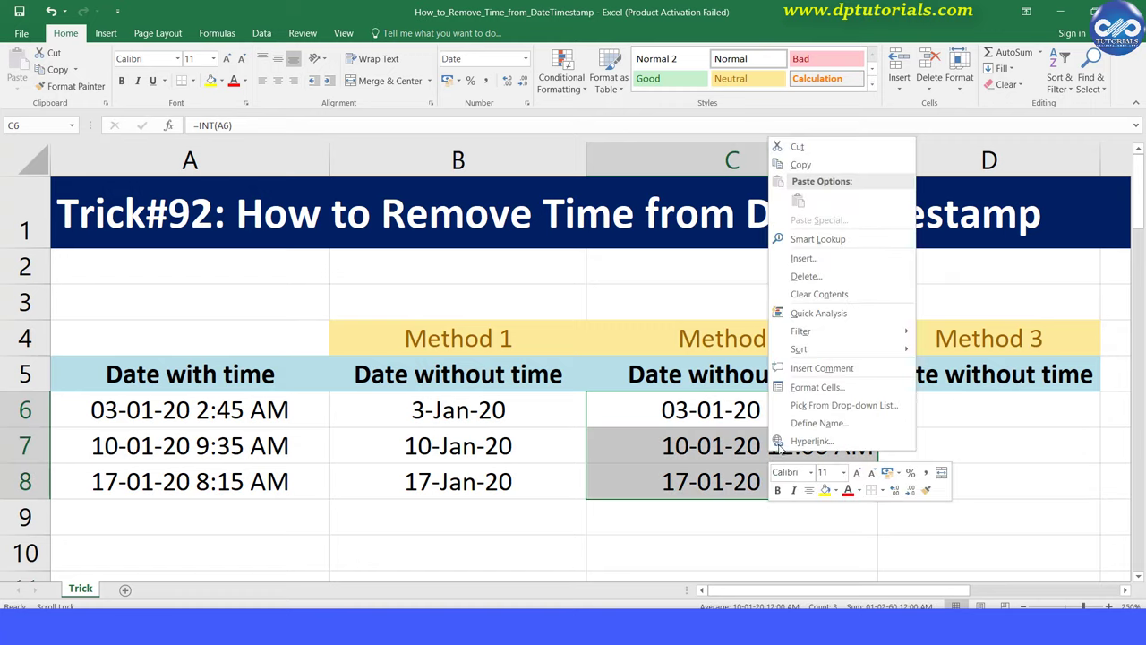
left_click(829, 394)
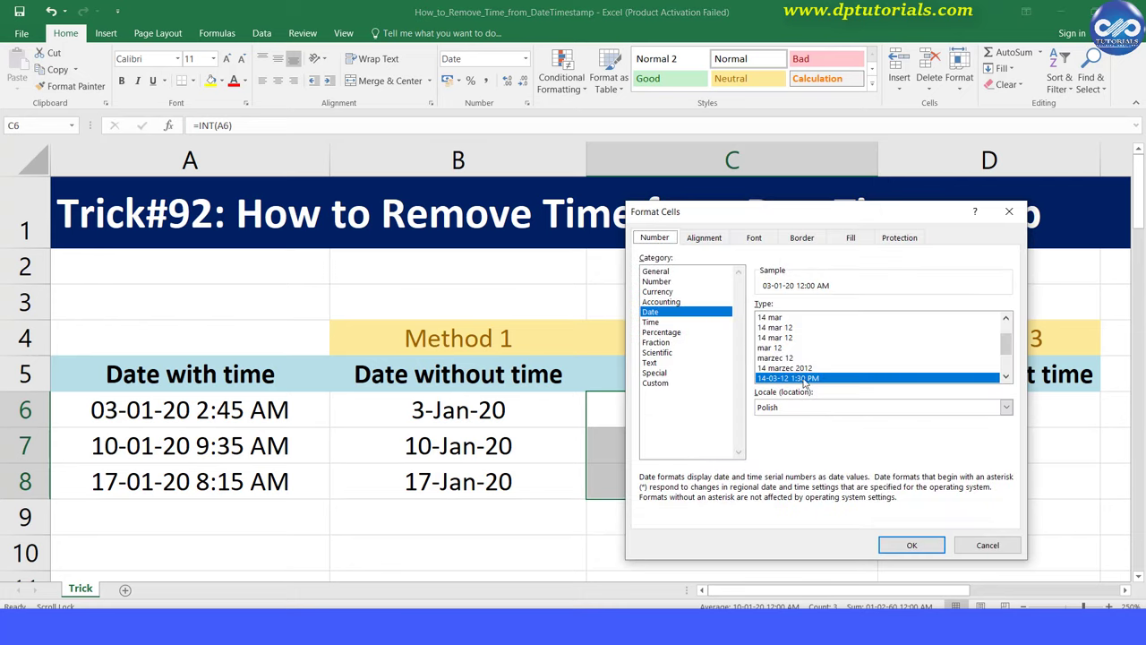
left_click(799, 407)
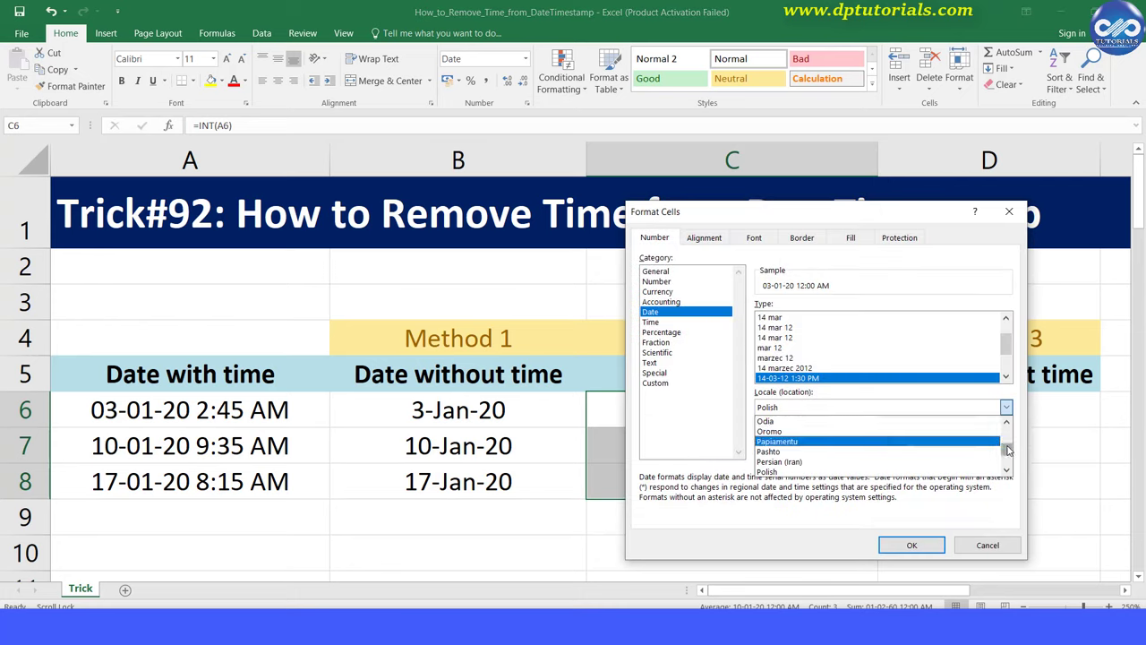
left_click(978, 435)
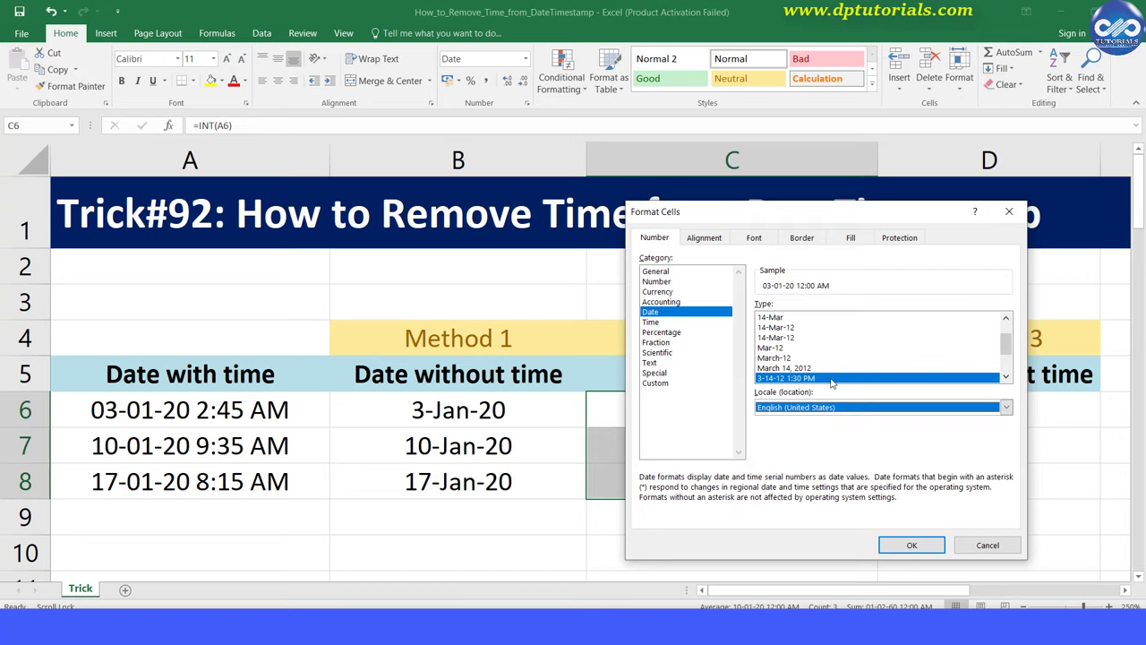
left_click(777, 337)
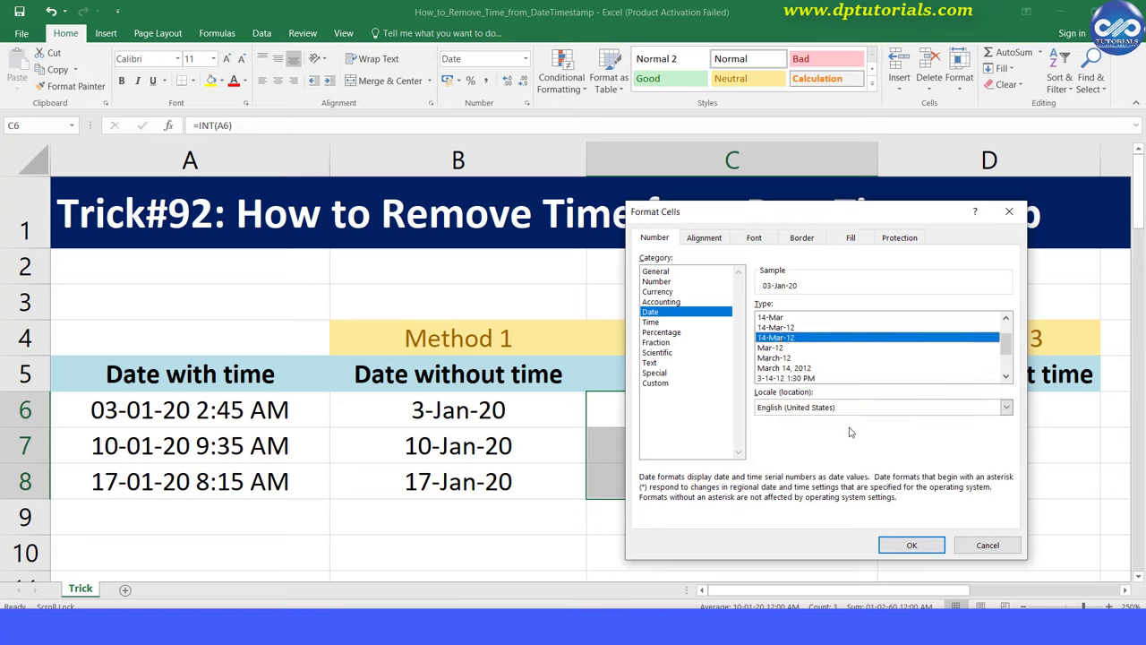
left_click(911, 546)
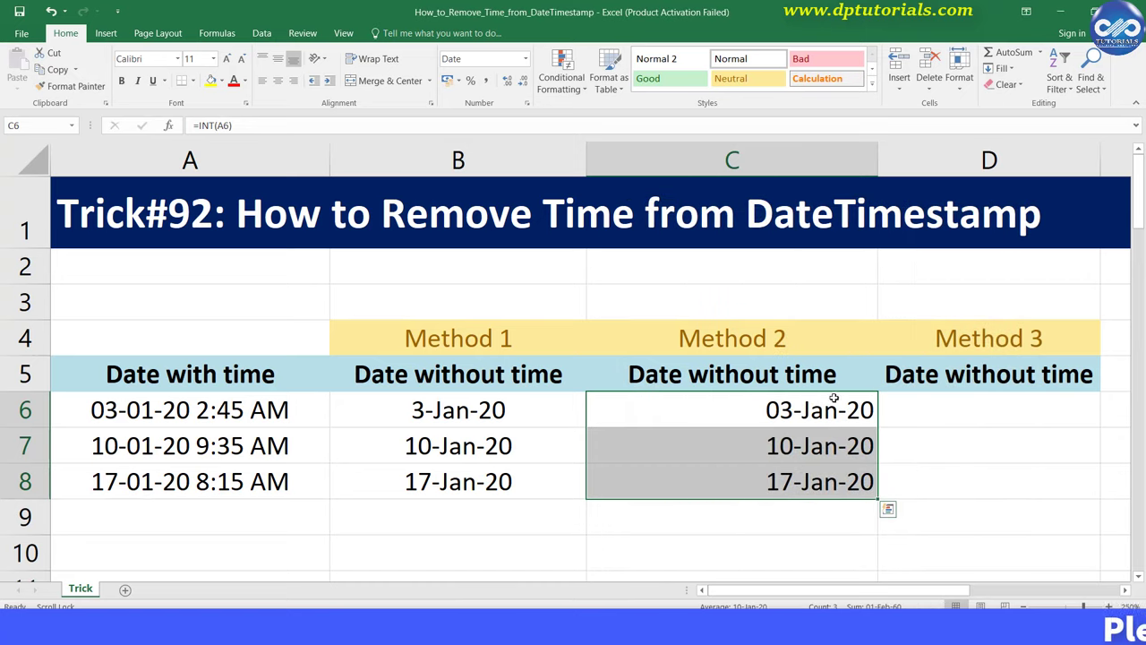
left_click_drag(811, 169, 810, 170)
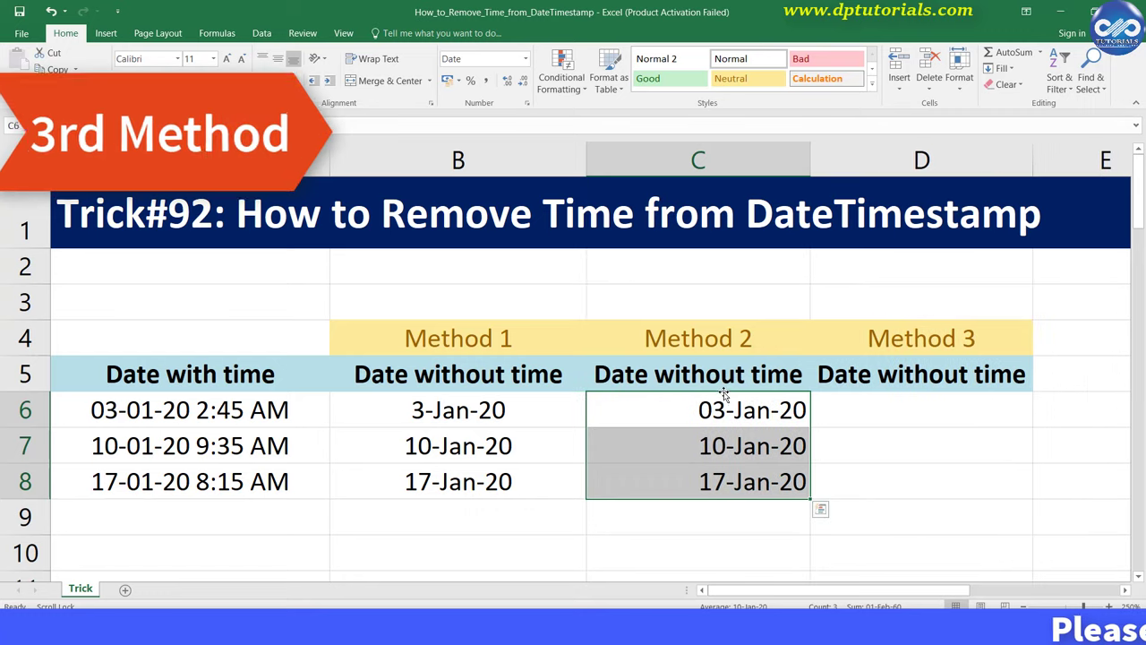
Centre-align the Method 2 dates in C6:C8, then select D6.
left_click(278, 80)
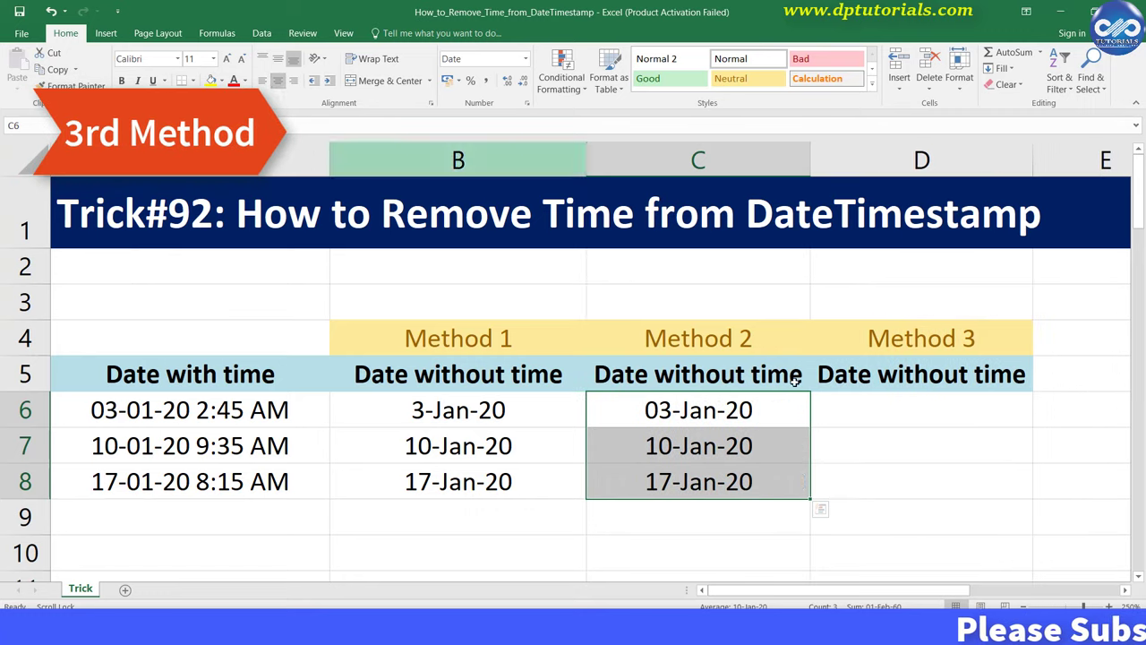
left_click(922, 160)
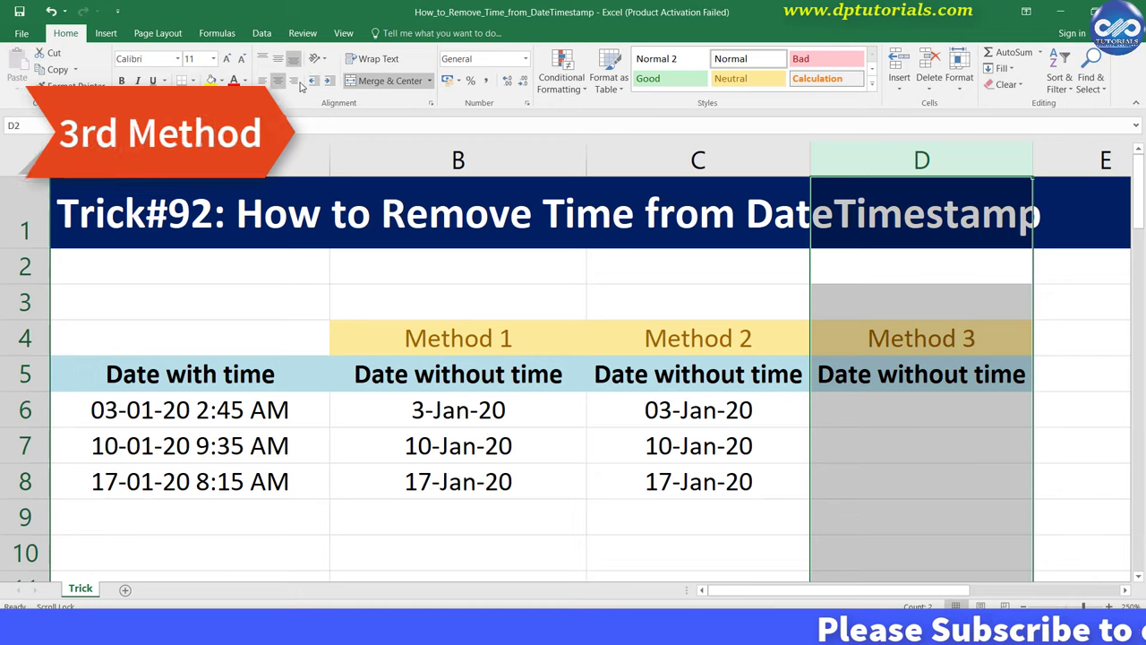
left_click(850, 412)
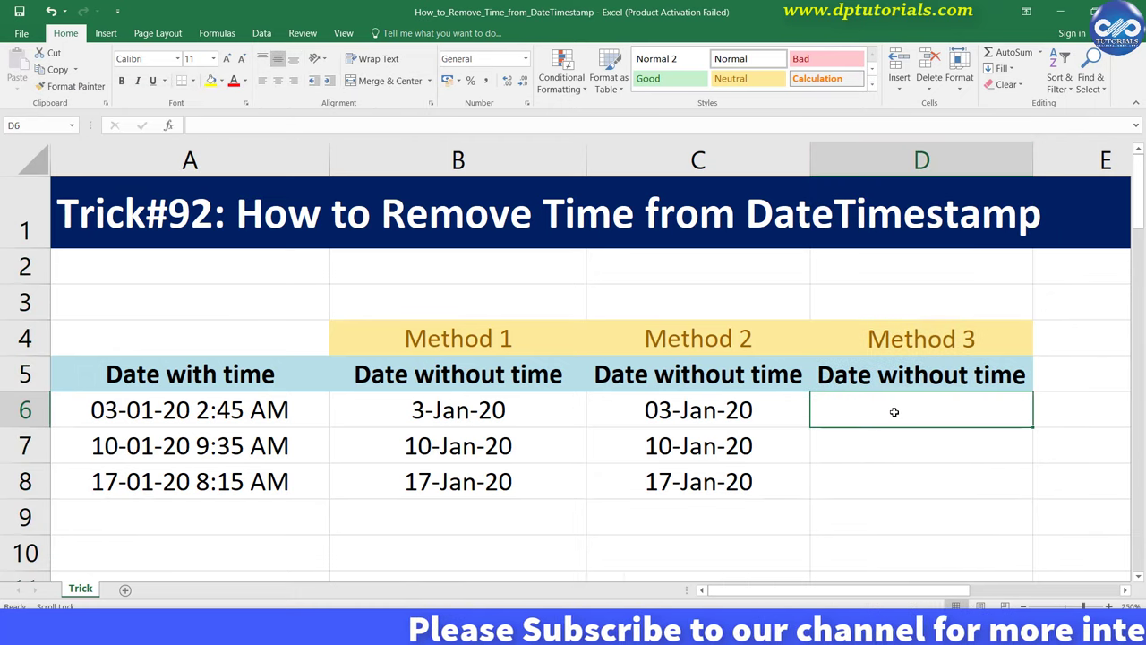
Enter =DATEVALUE(TEXT(A6,"DD-MMM-YY")) in D6, returning 43833.
type("=")
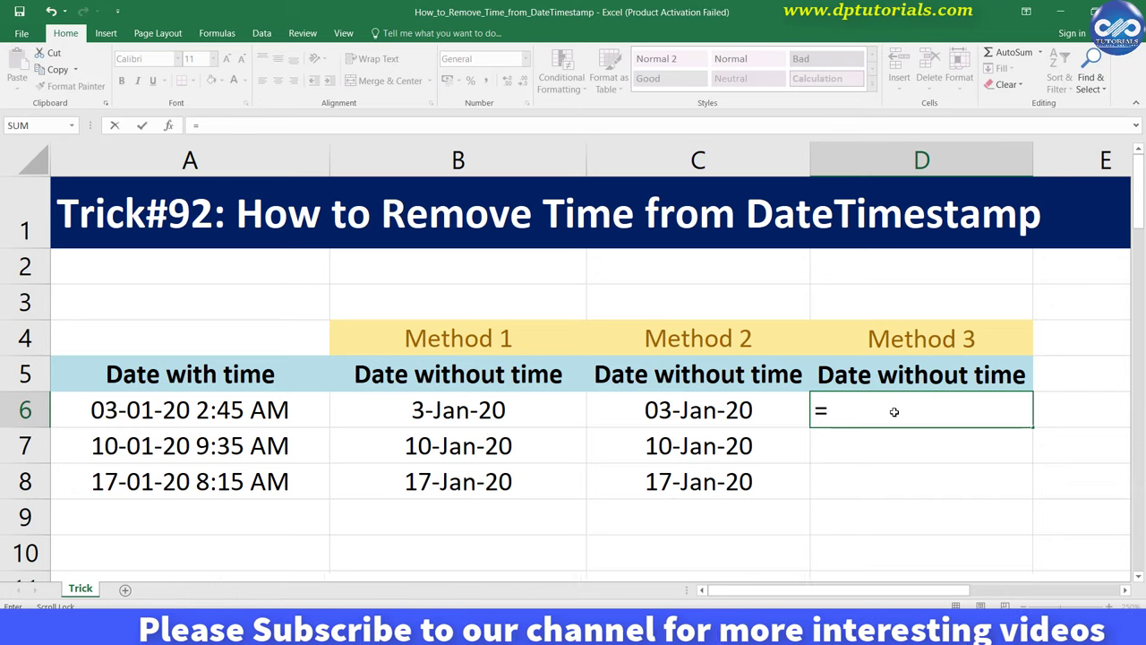
type("DATEVALUE(")
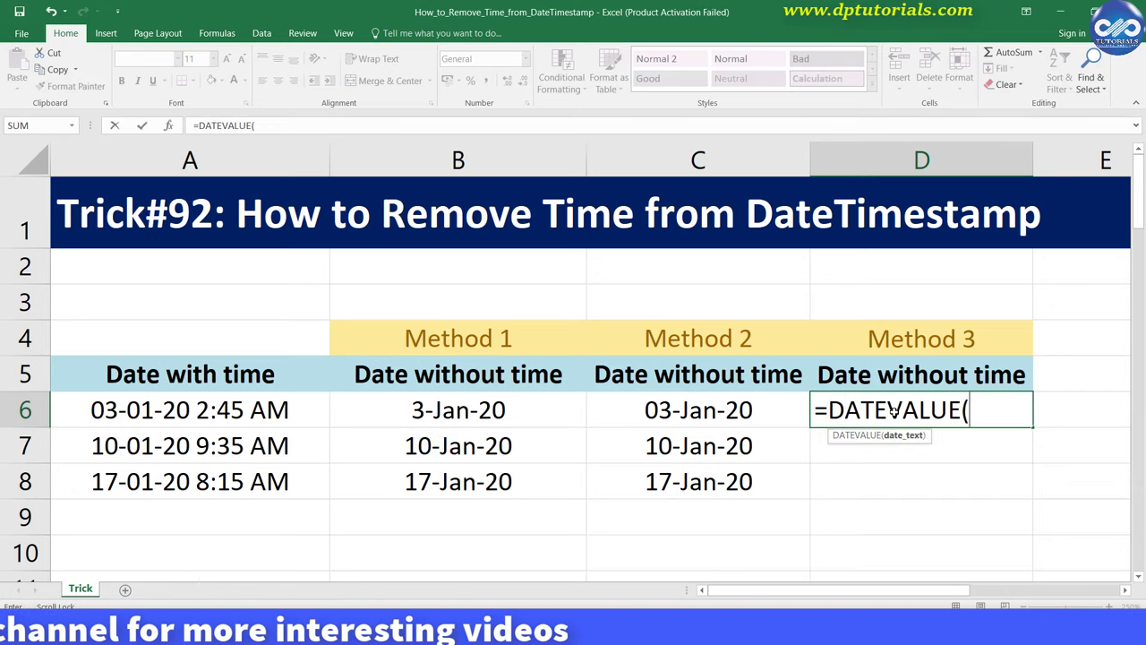
type("TEXT(")
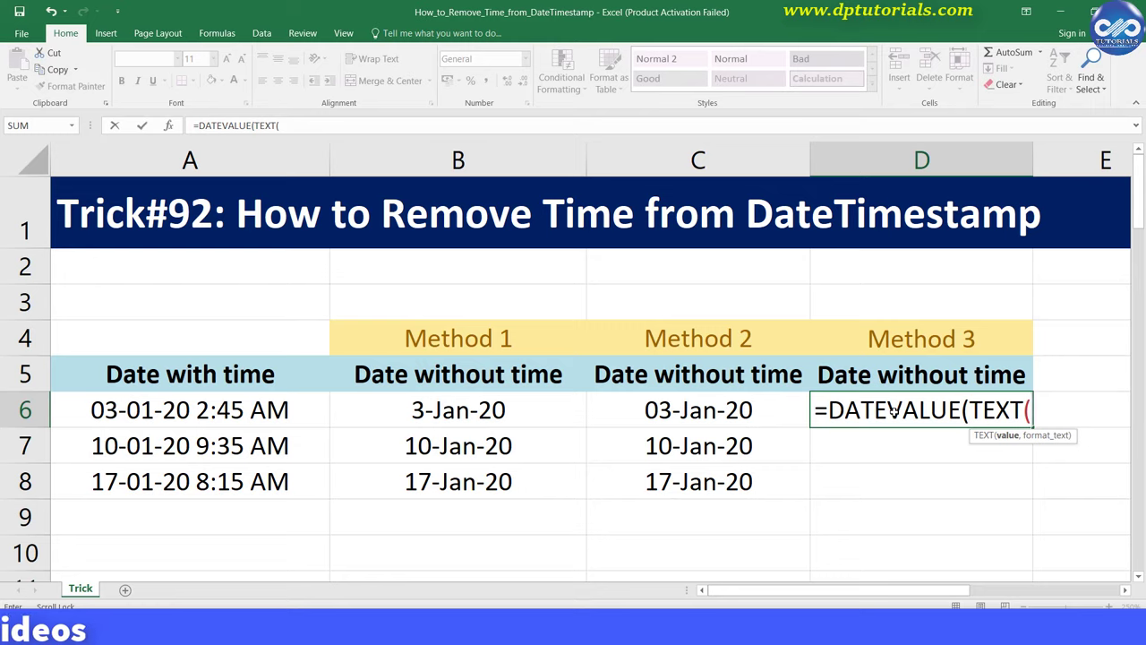
left_click(273, 409)
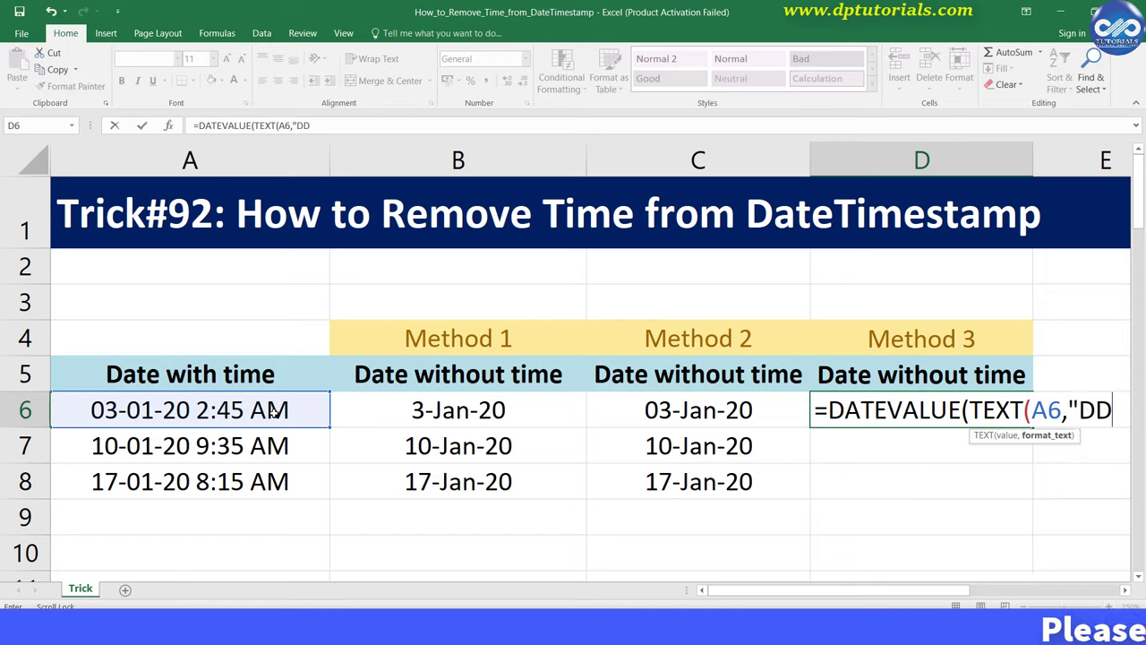
type("MMM-")
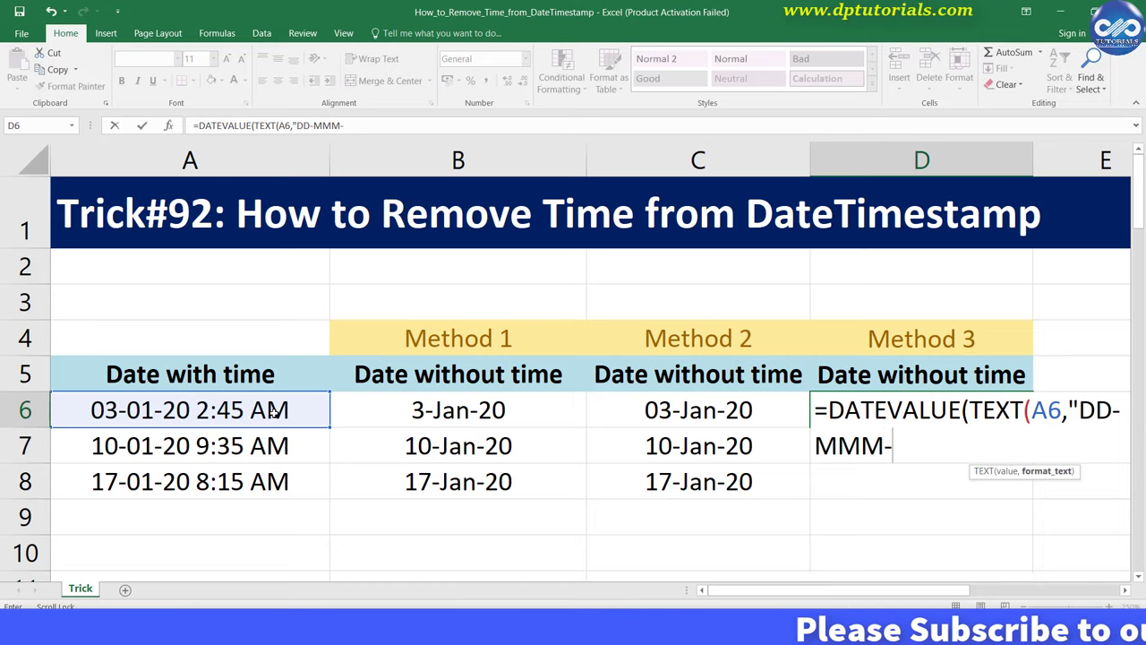
type("YY")
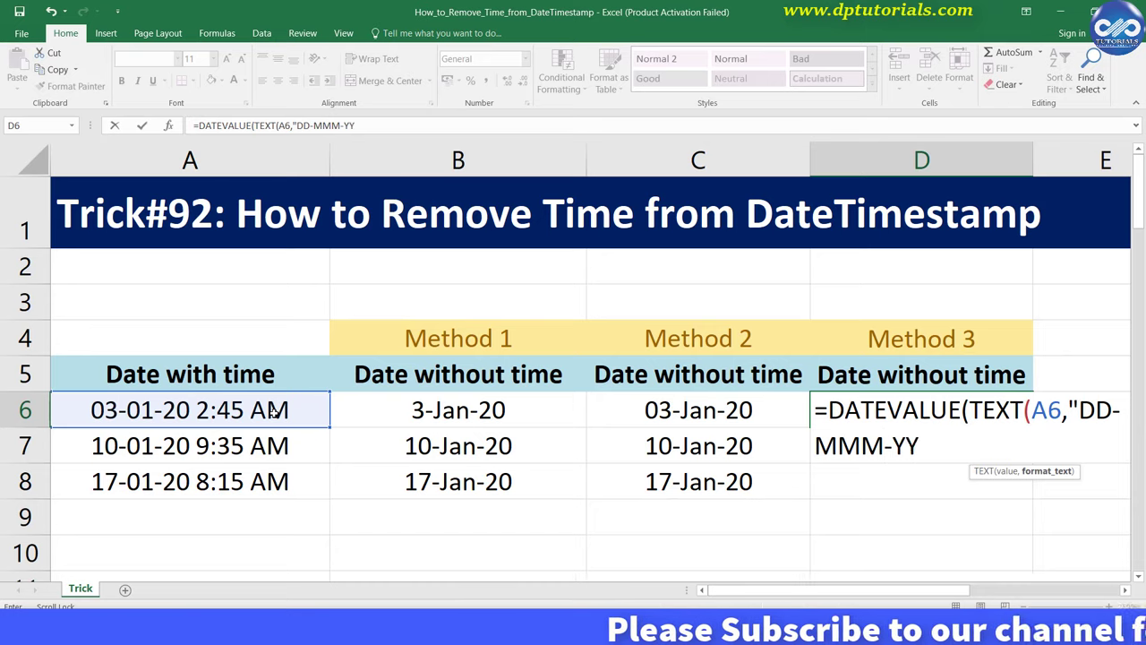
type("\"")
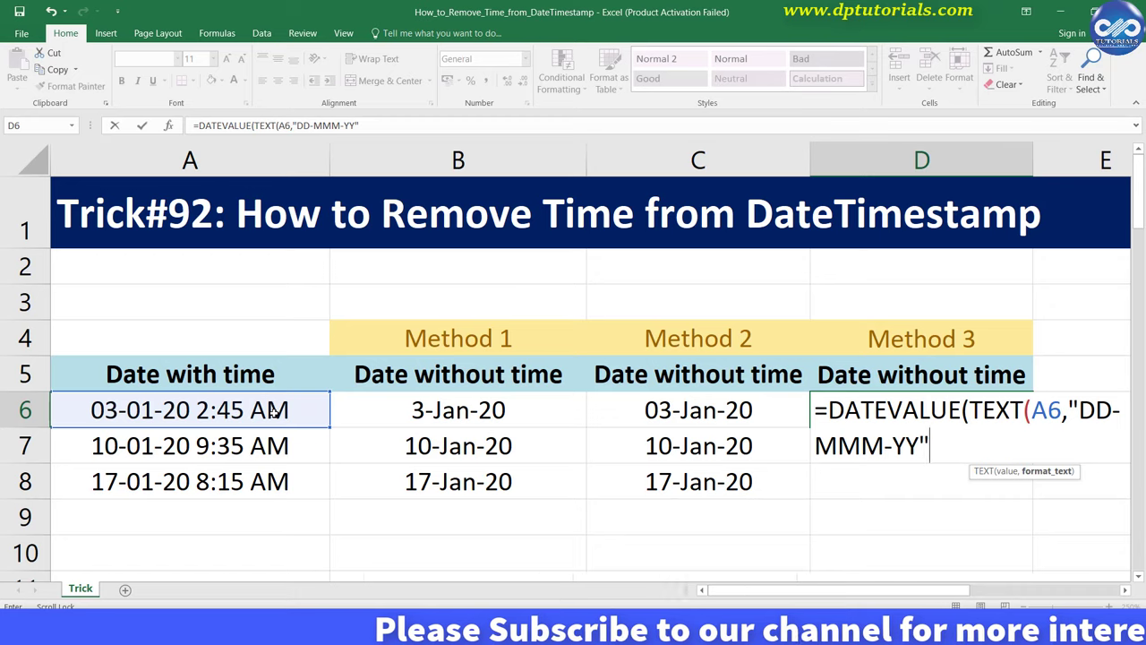
type(")")
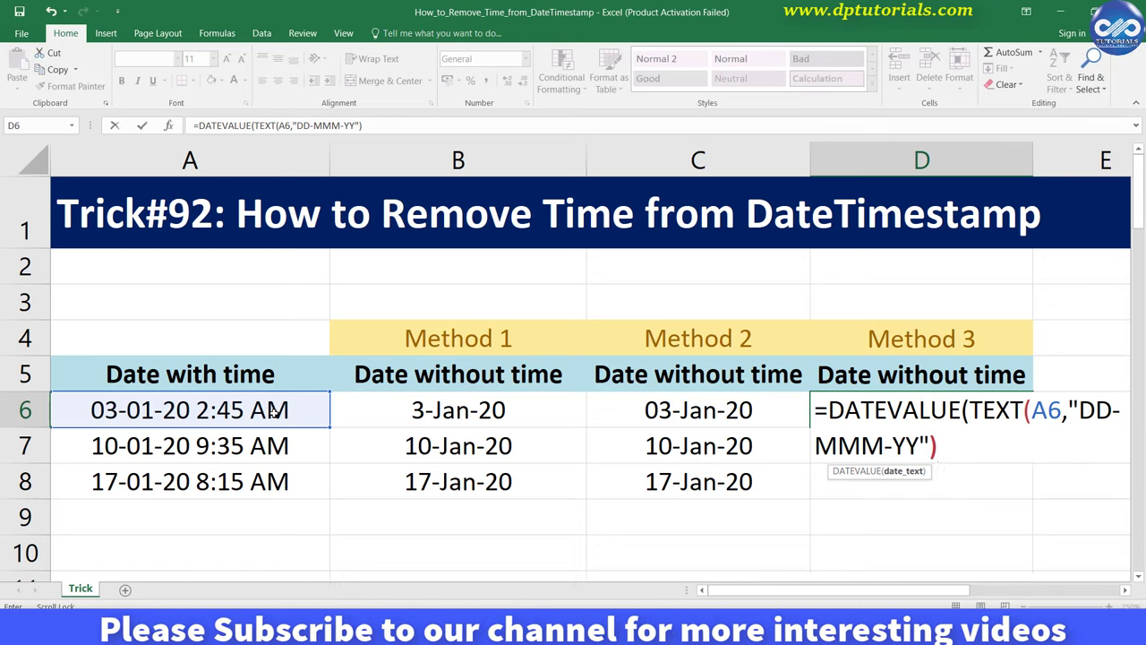
type(")")
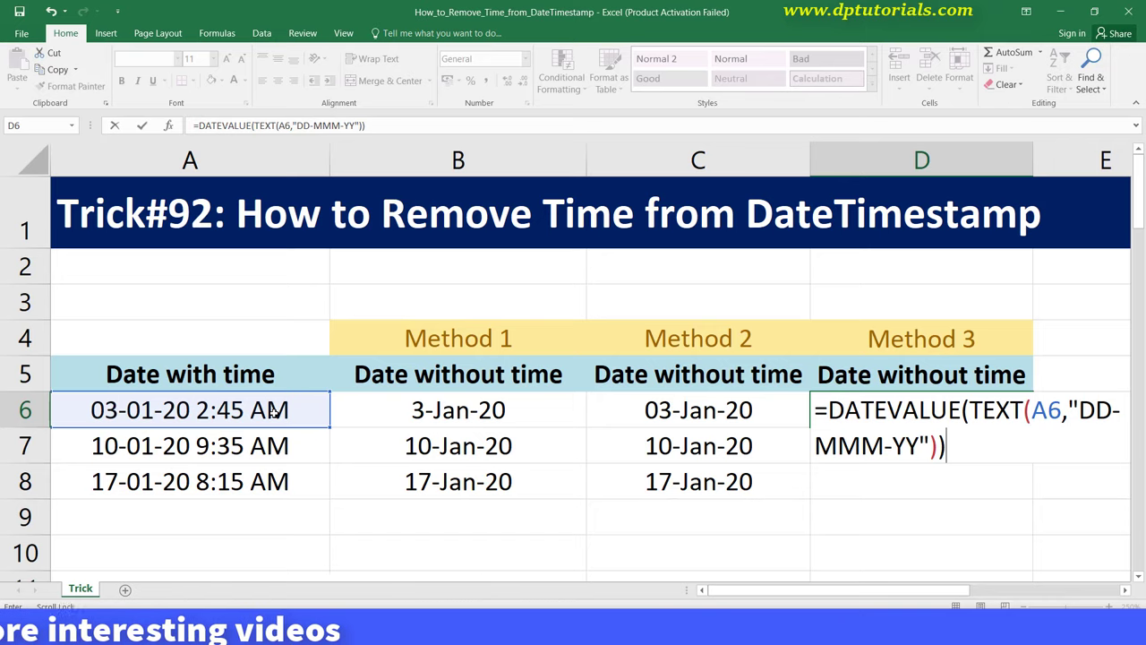
key("ctrl+Return")
key("Return")
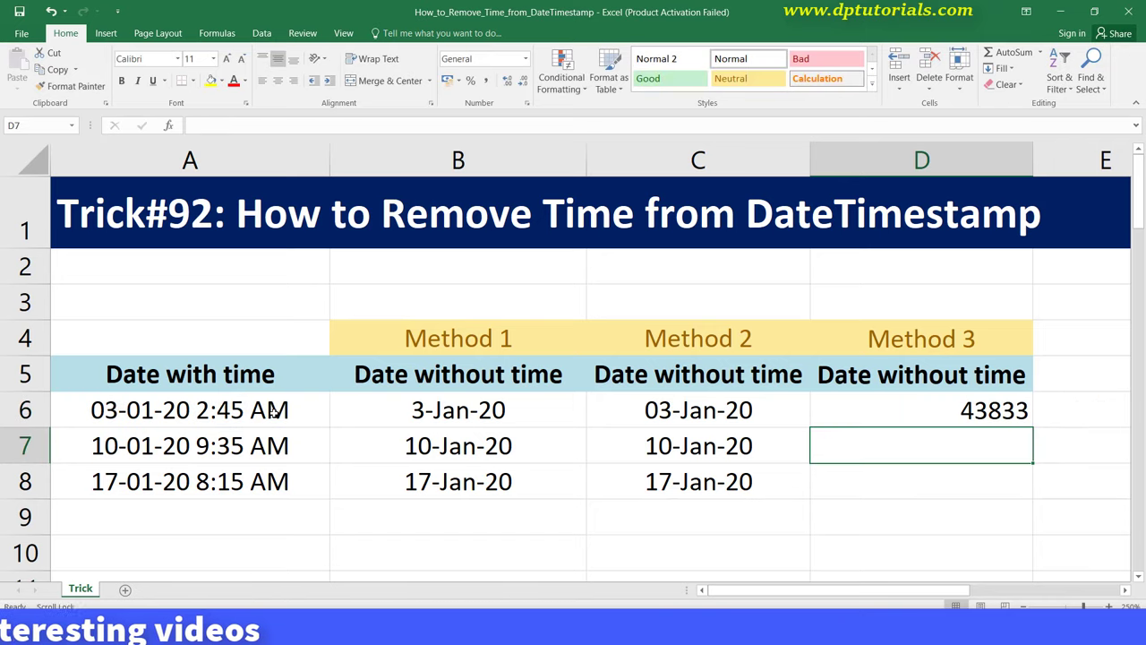
Extend the DATEVALUE formula over D6:D8 and open Format Cells on the Date category.
left_click(946, 411)
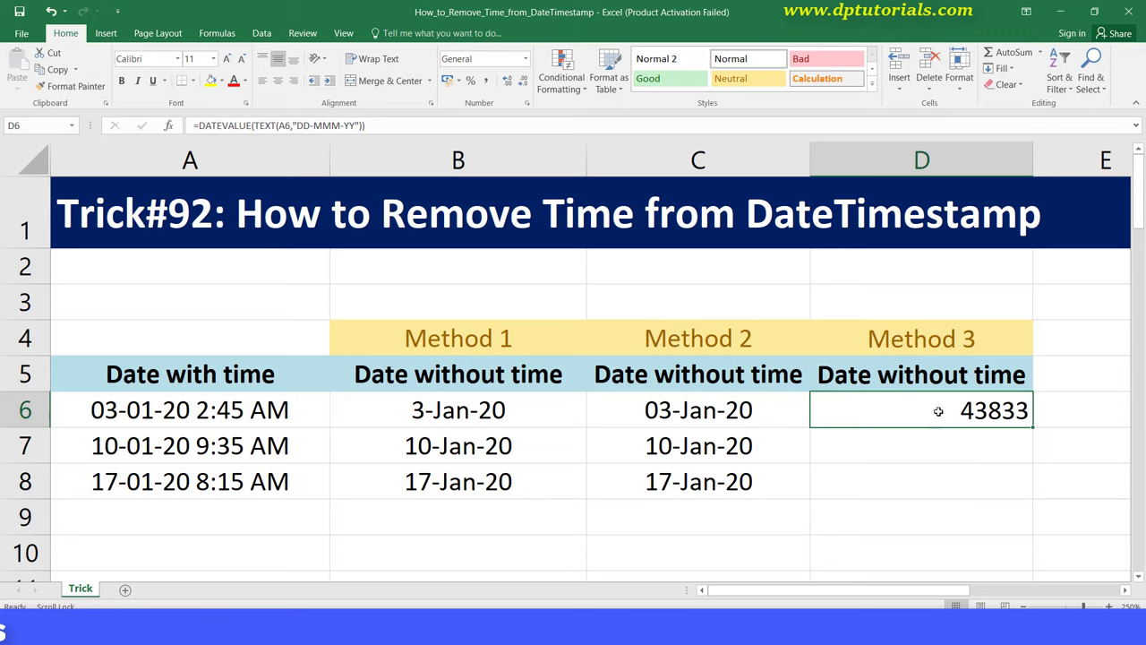
key("shift+Down")
key("shift+Down")
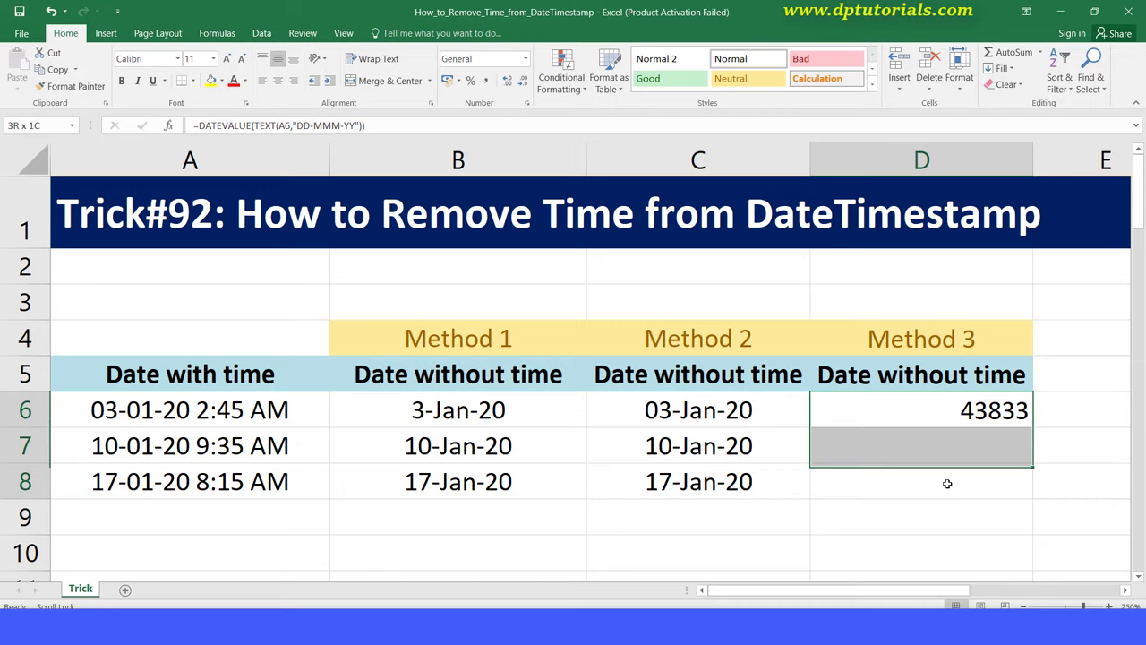
right_click(956, 442)
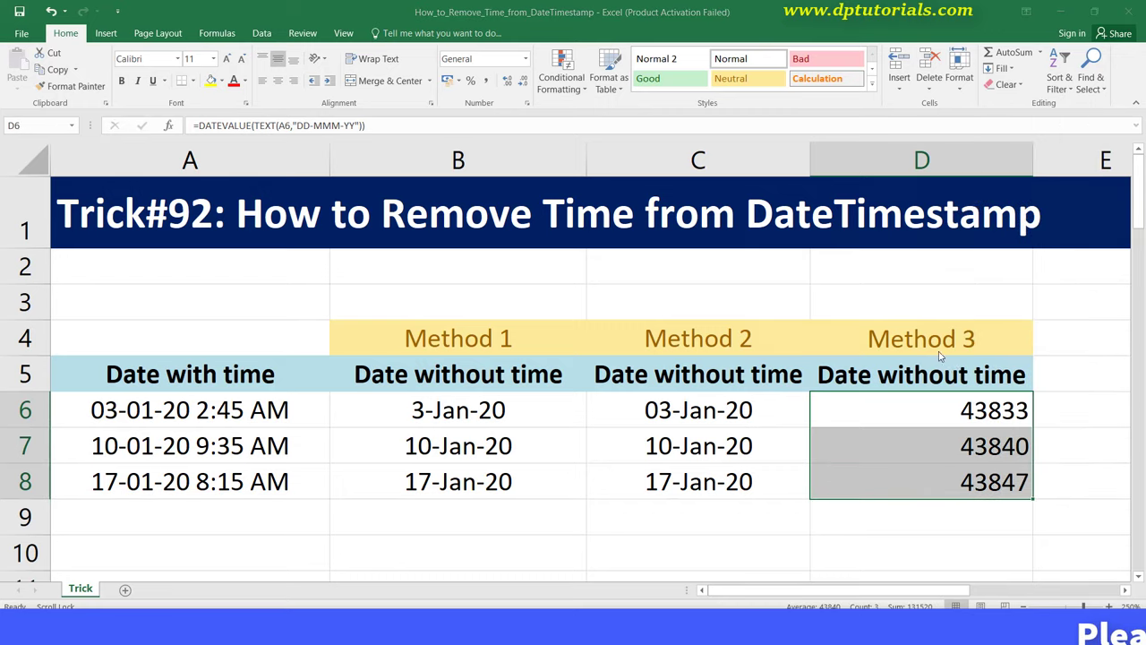
key("ctrl+1")
left_click(763, 283)
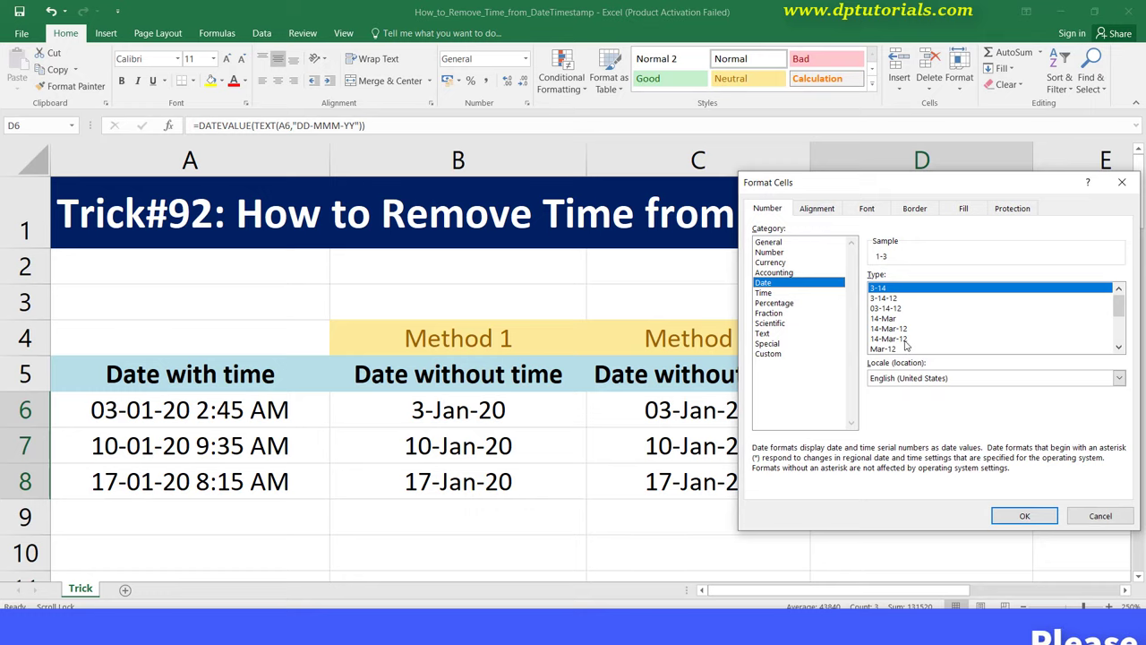
Apply the 14-Mar-12 date format to D6:D8 and centre the dates.
left_click(896, 339)
left_click_drag(932, 188, 826, 197)
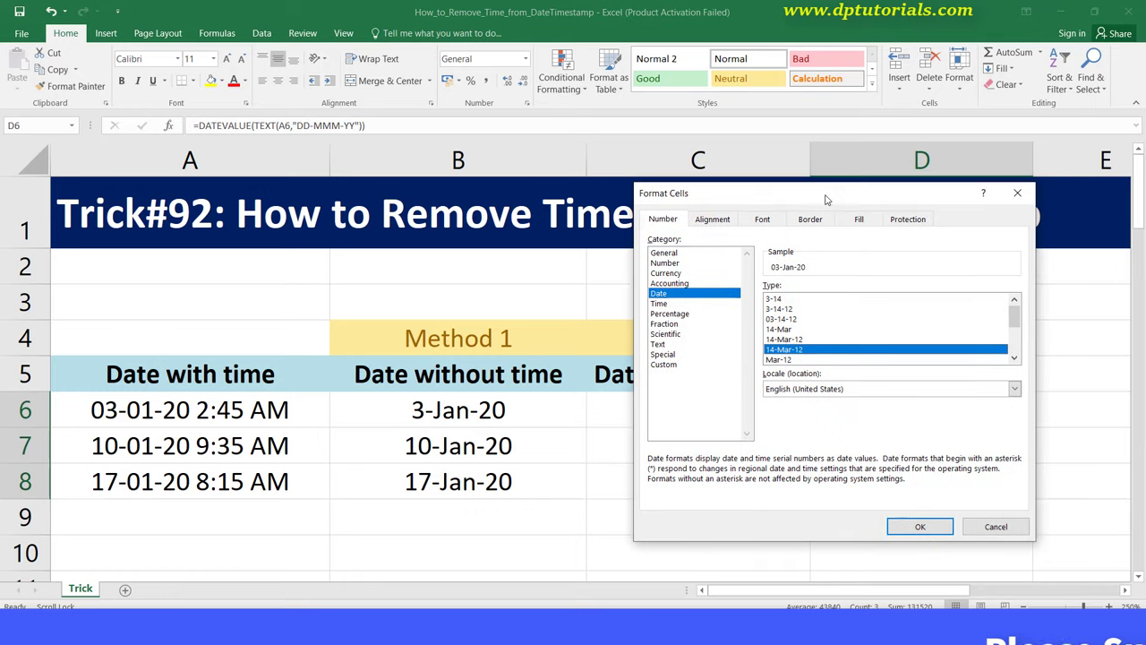
left_click(931, 527)
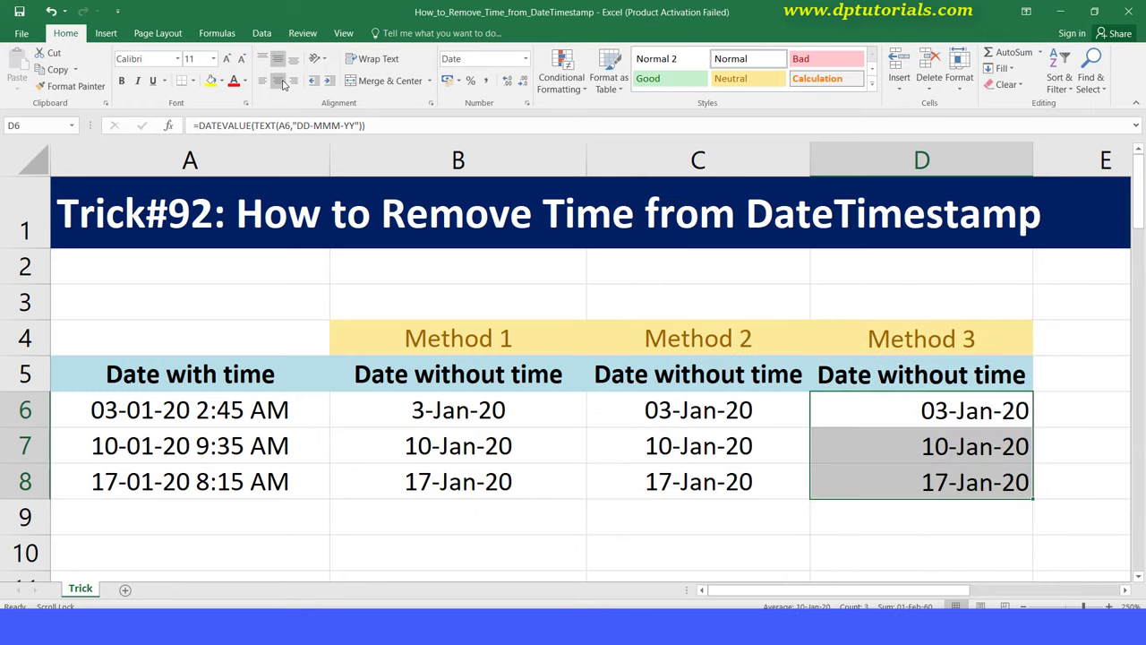
left_click(280, 81)
Check the DATEVALUE formulas in D6, D7 and D8.
left_click(931, 438)
left_click(936, 423)
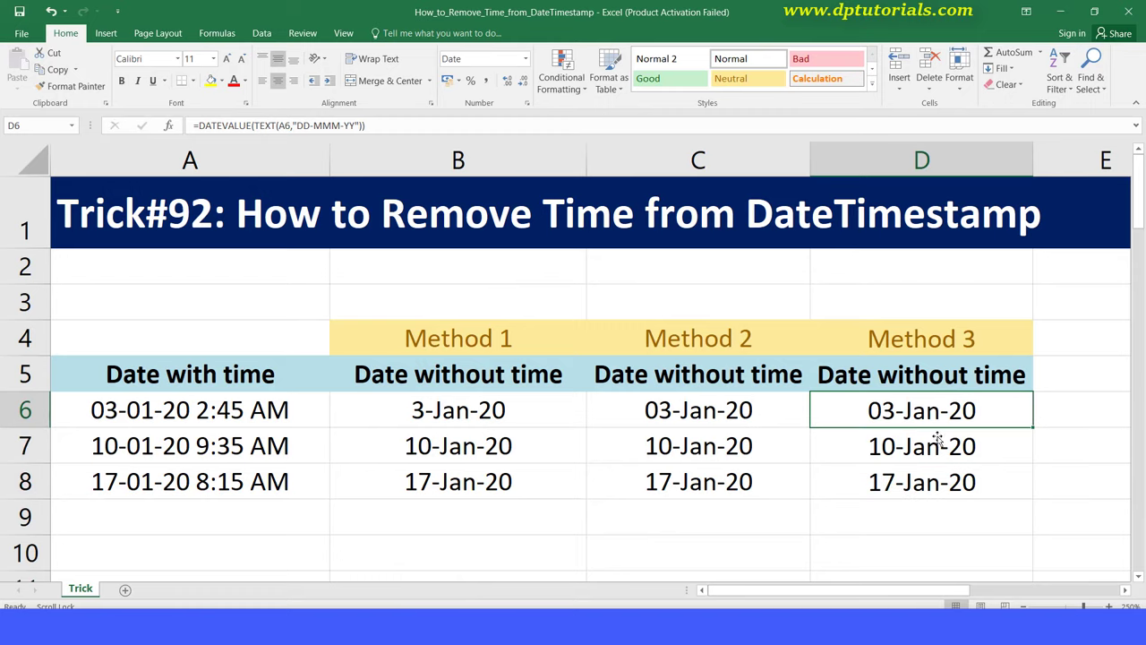
left_click(945, 453)
left_click(940, 481)
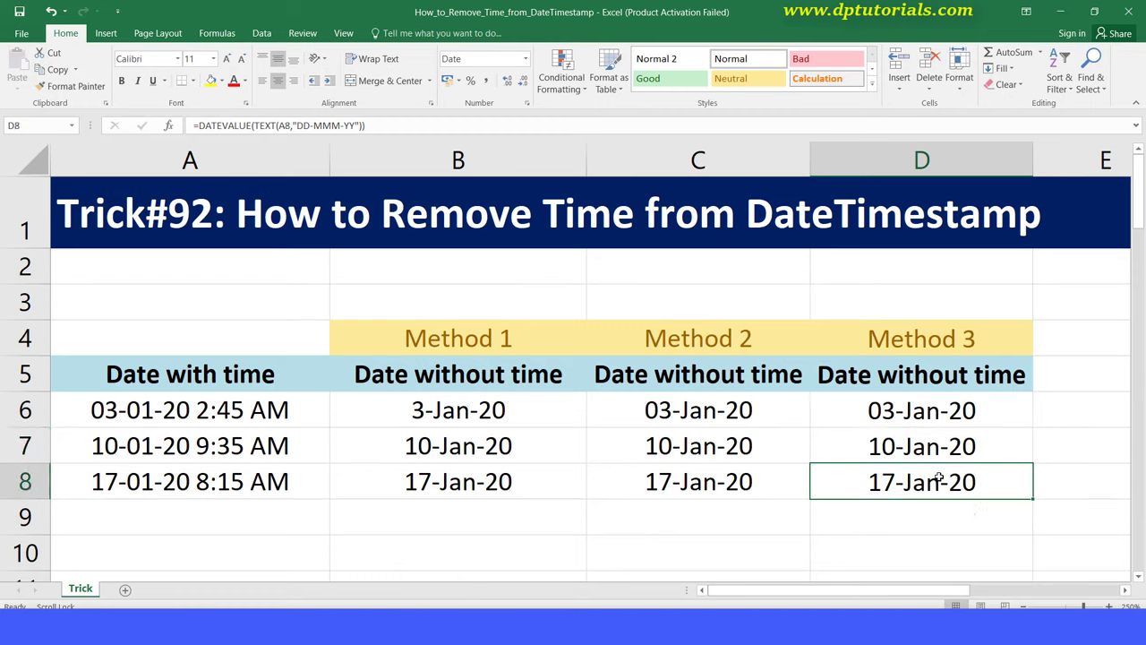
left_click(927, 412)
left_click(927, 446)
left_click(926, 479)
left_click(920, 413)
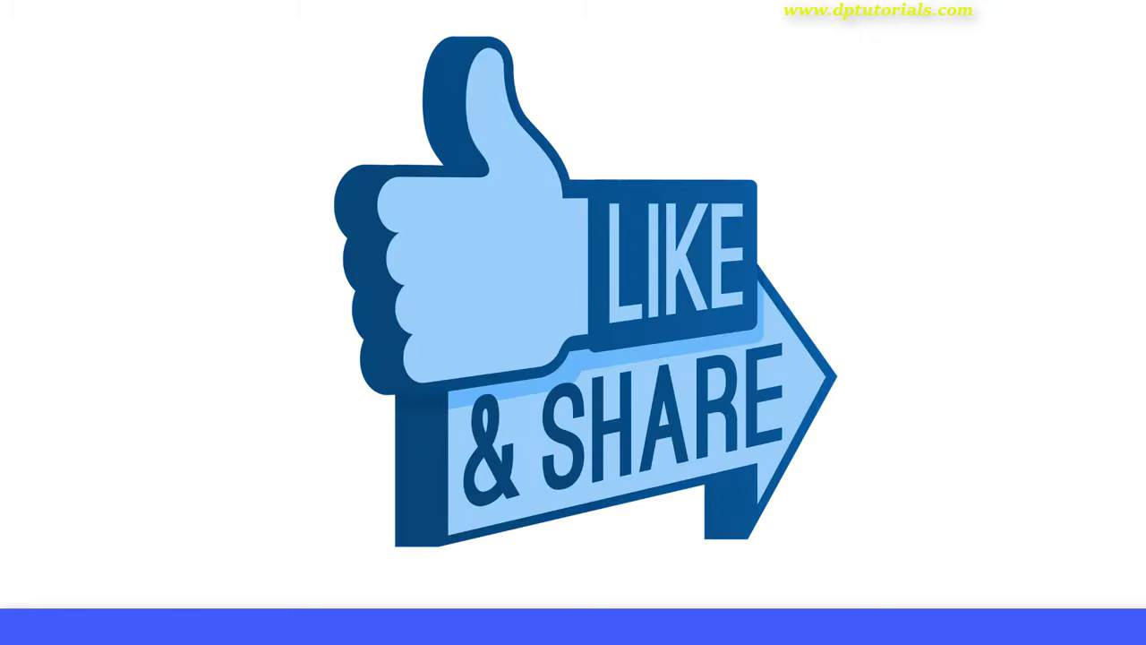